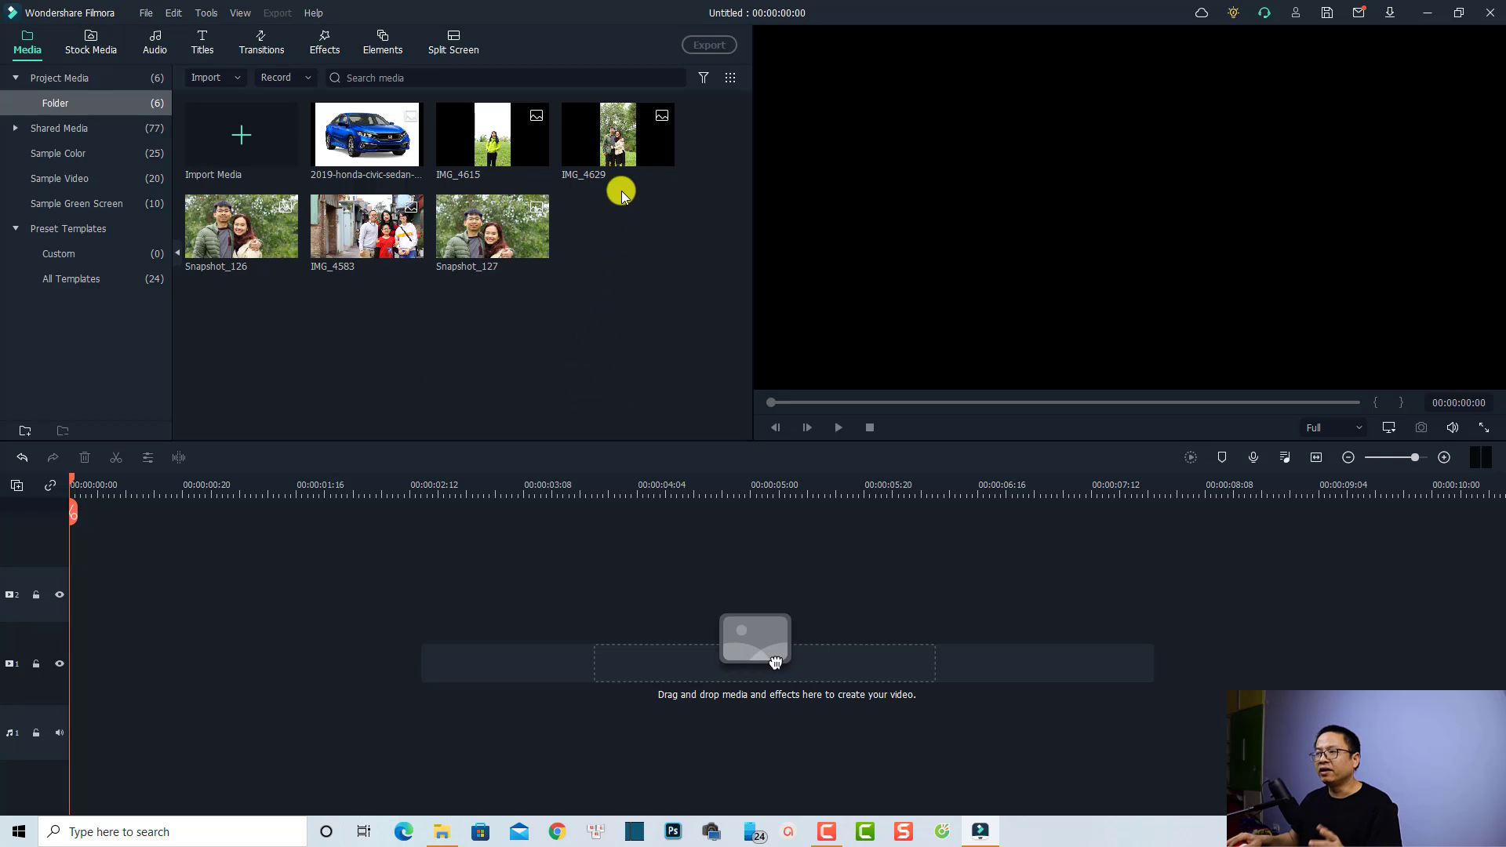
Place IMG_4629 on video track 1 as a 5-second clip and fit the timeline to it
mouse_move(615, 159)
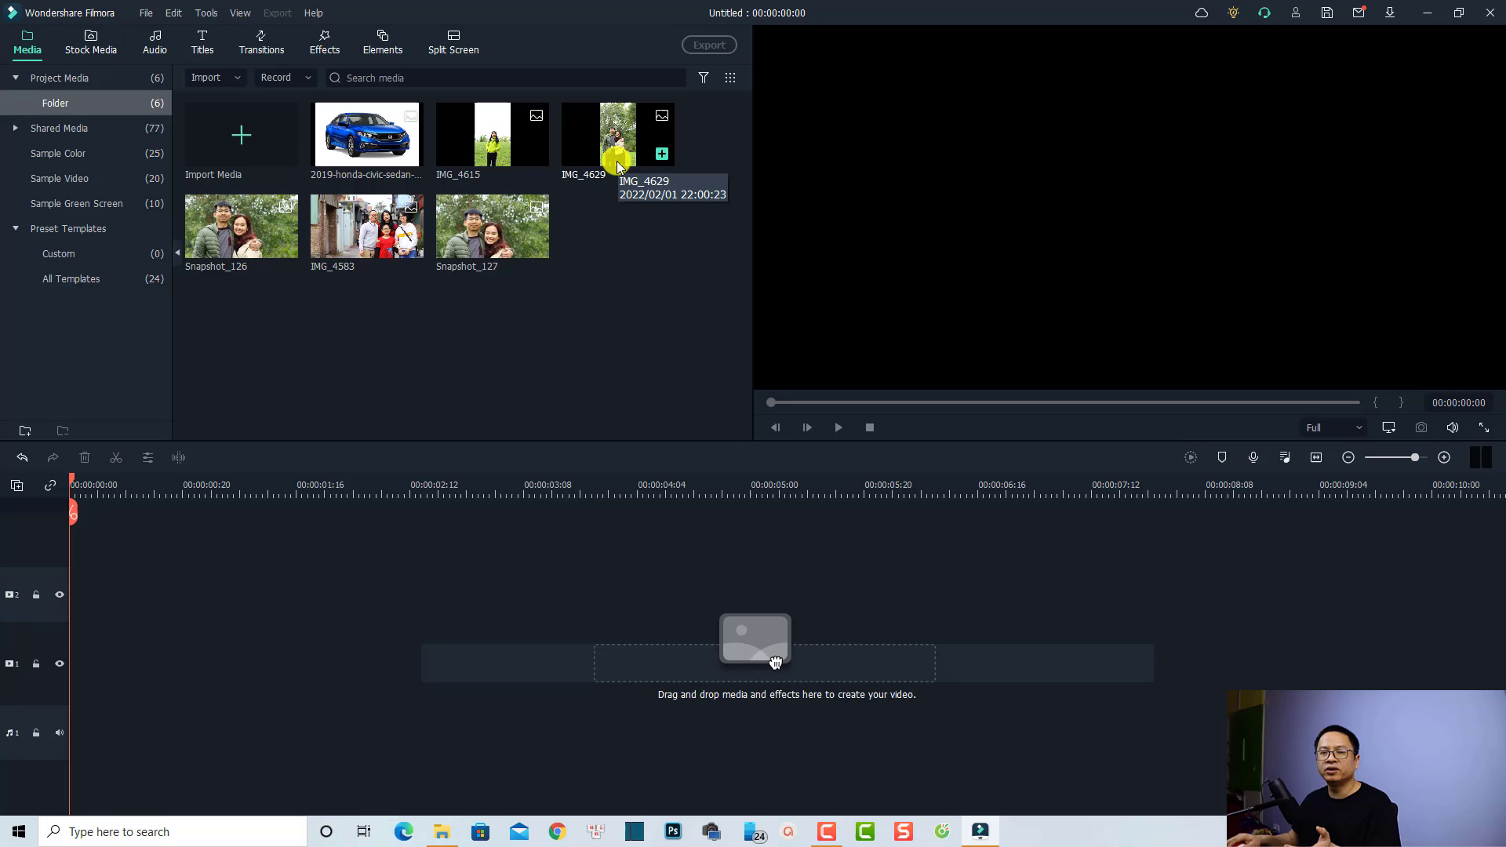
click(617, 163)
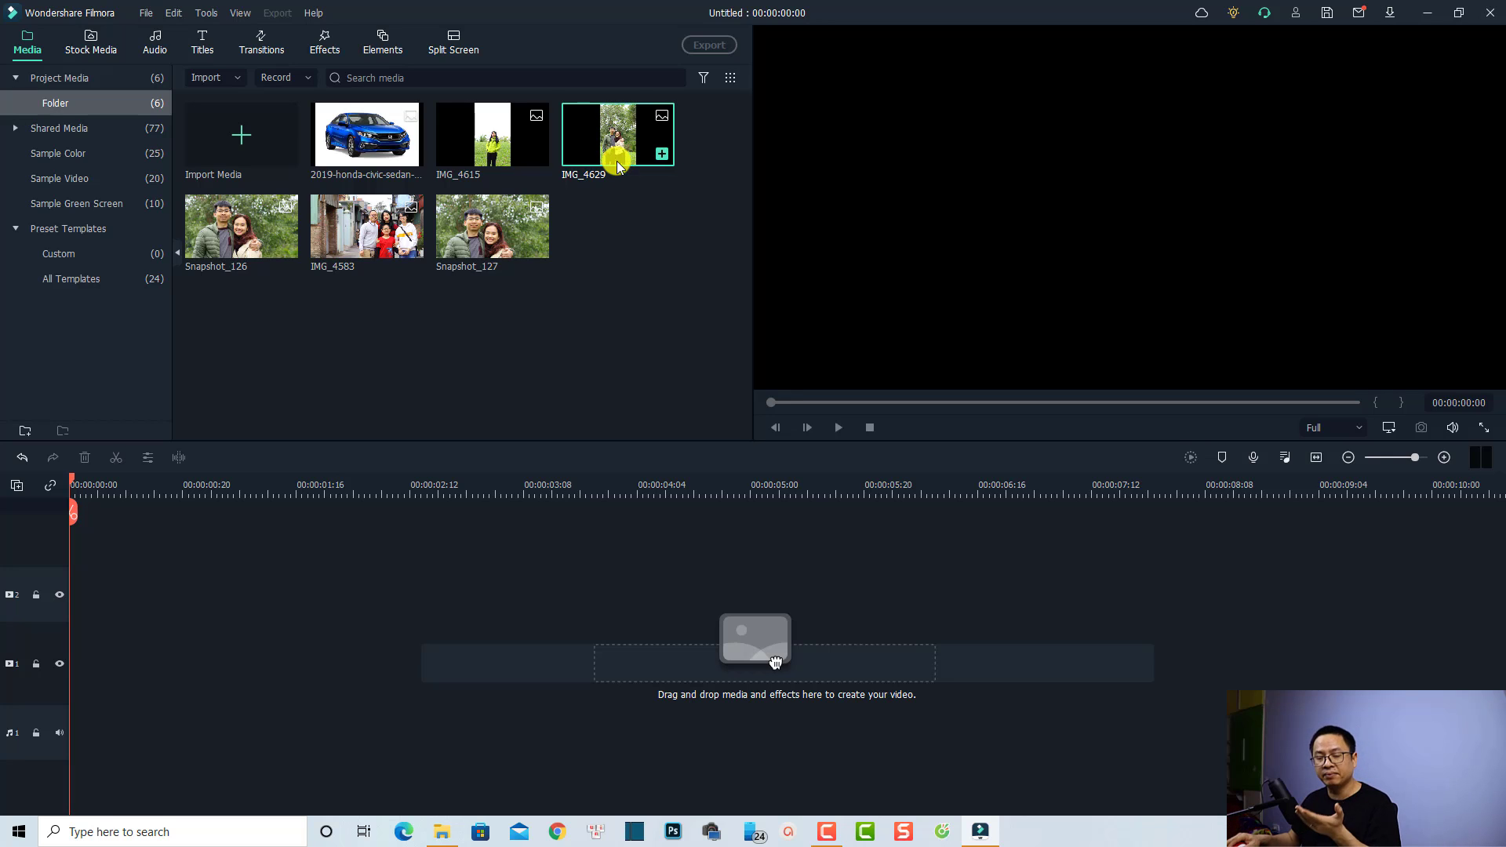
drag(617, 162, 163, 661)
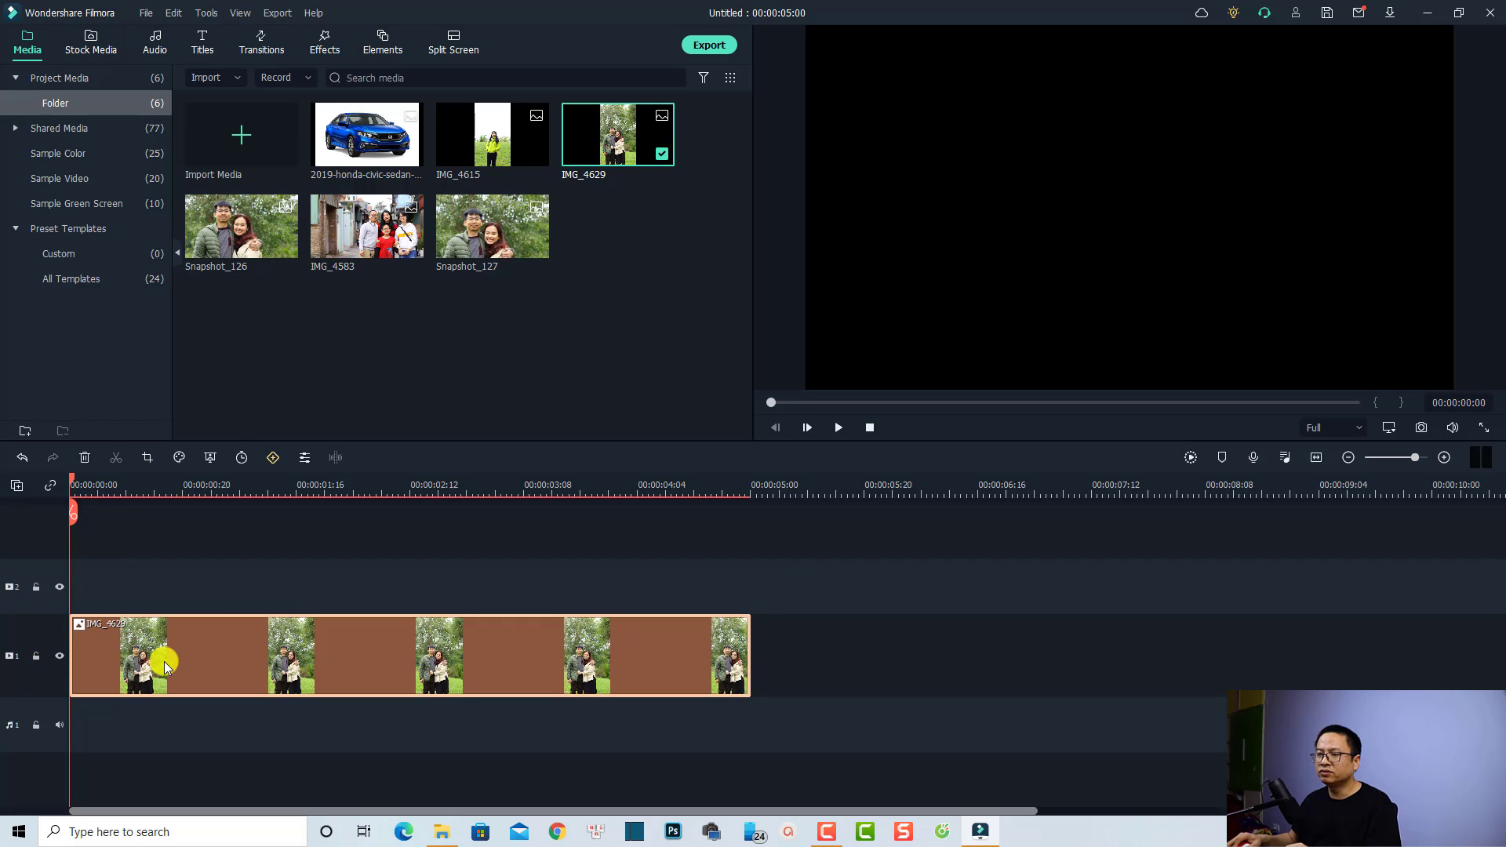
click(1316, 457)
Play a short preview of the photo clip, then reselect it on the timeline
click(483, 562)
key(space)
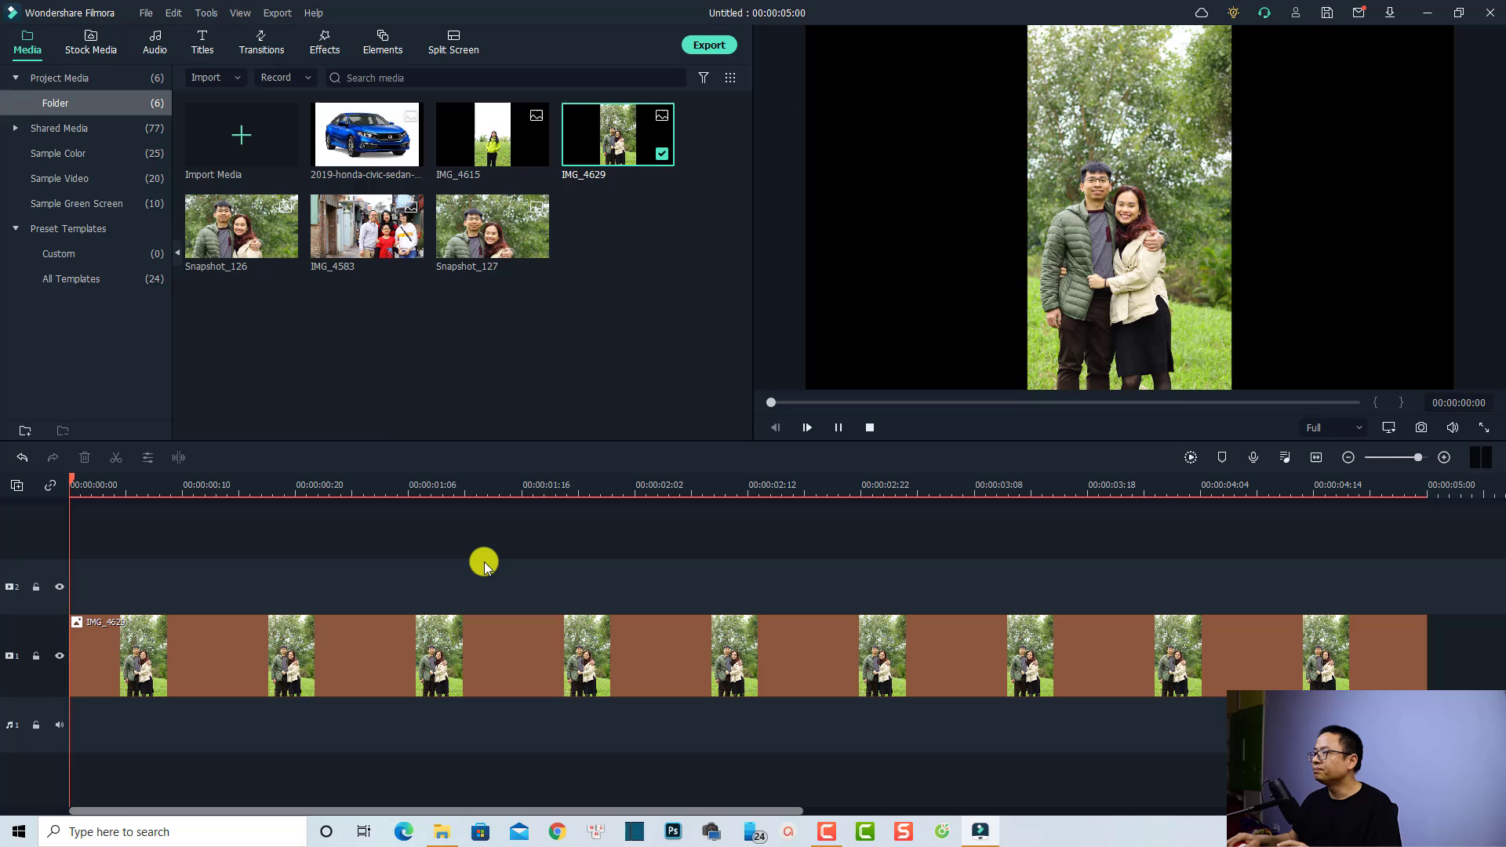
key(space)
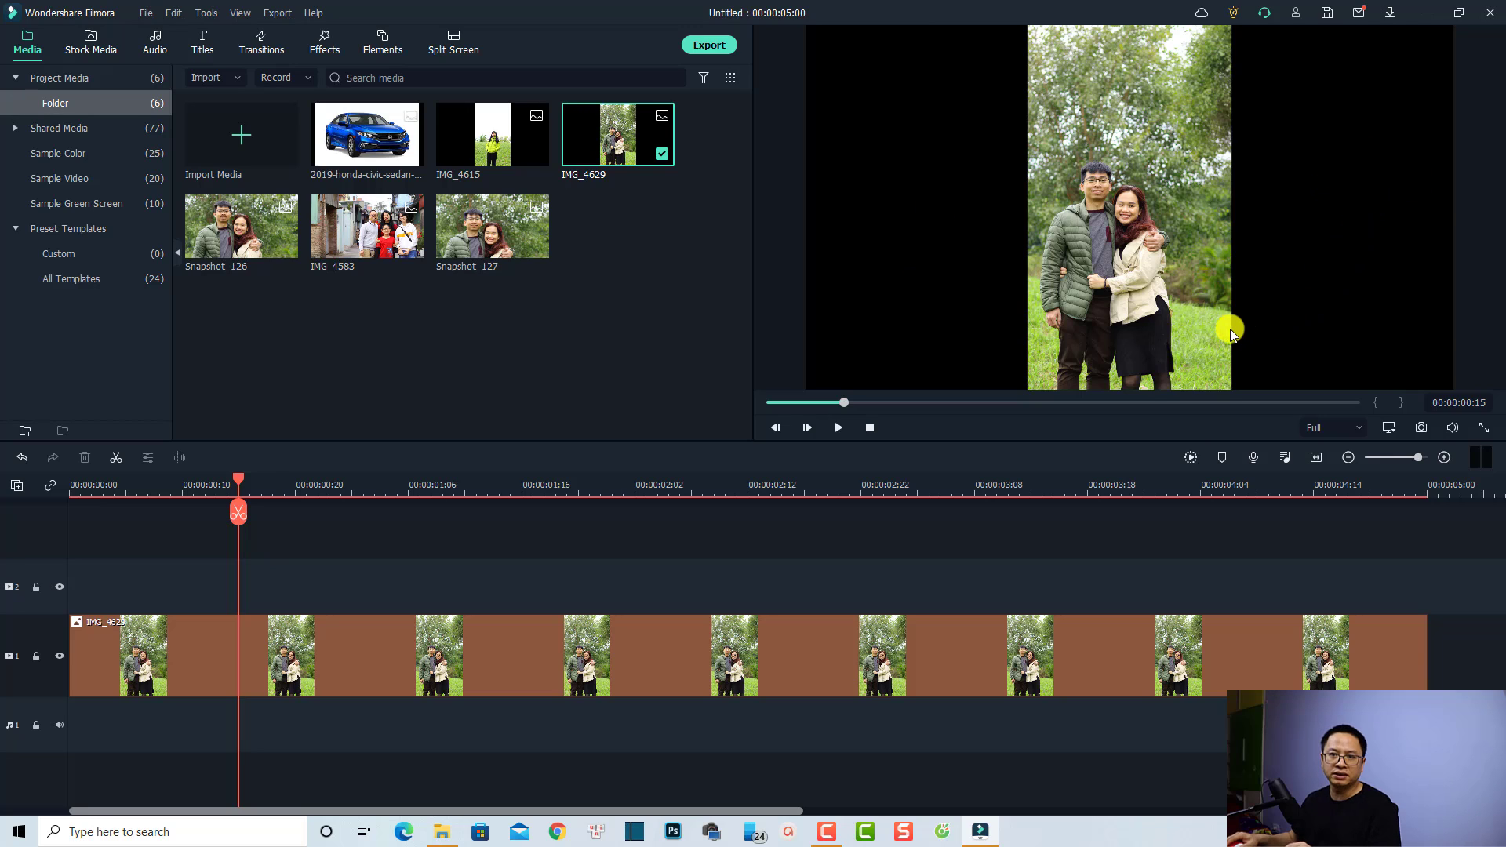
click(329, 651)
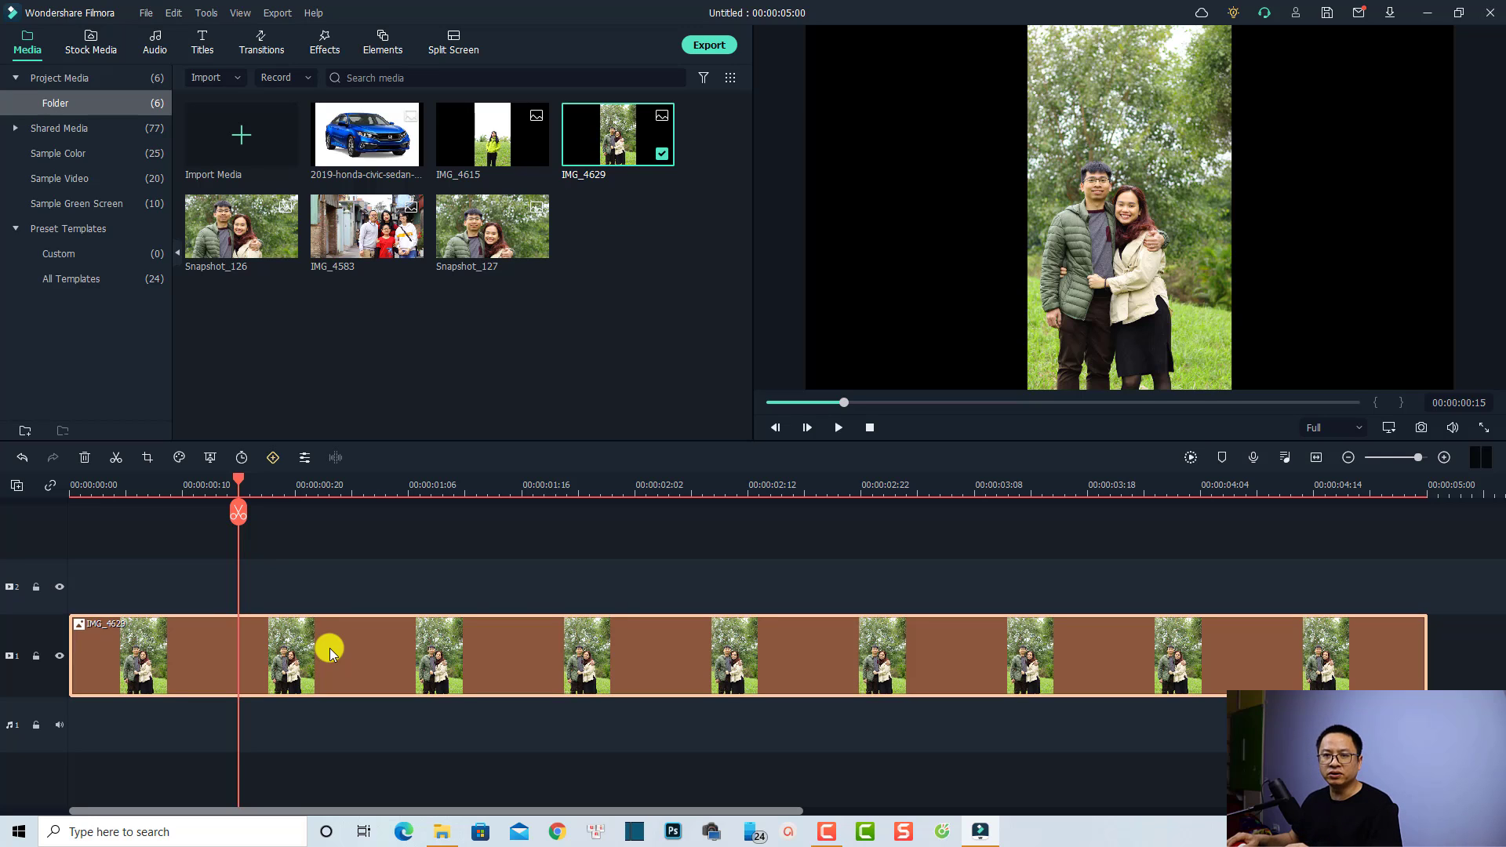
right_click(330, 648)
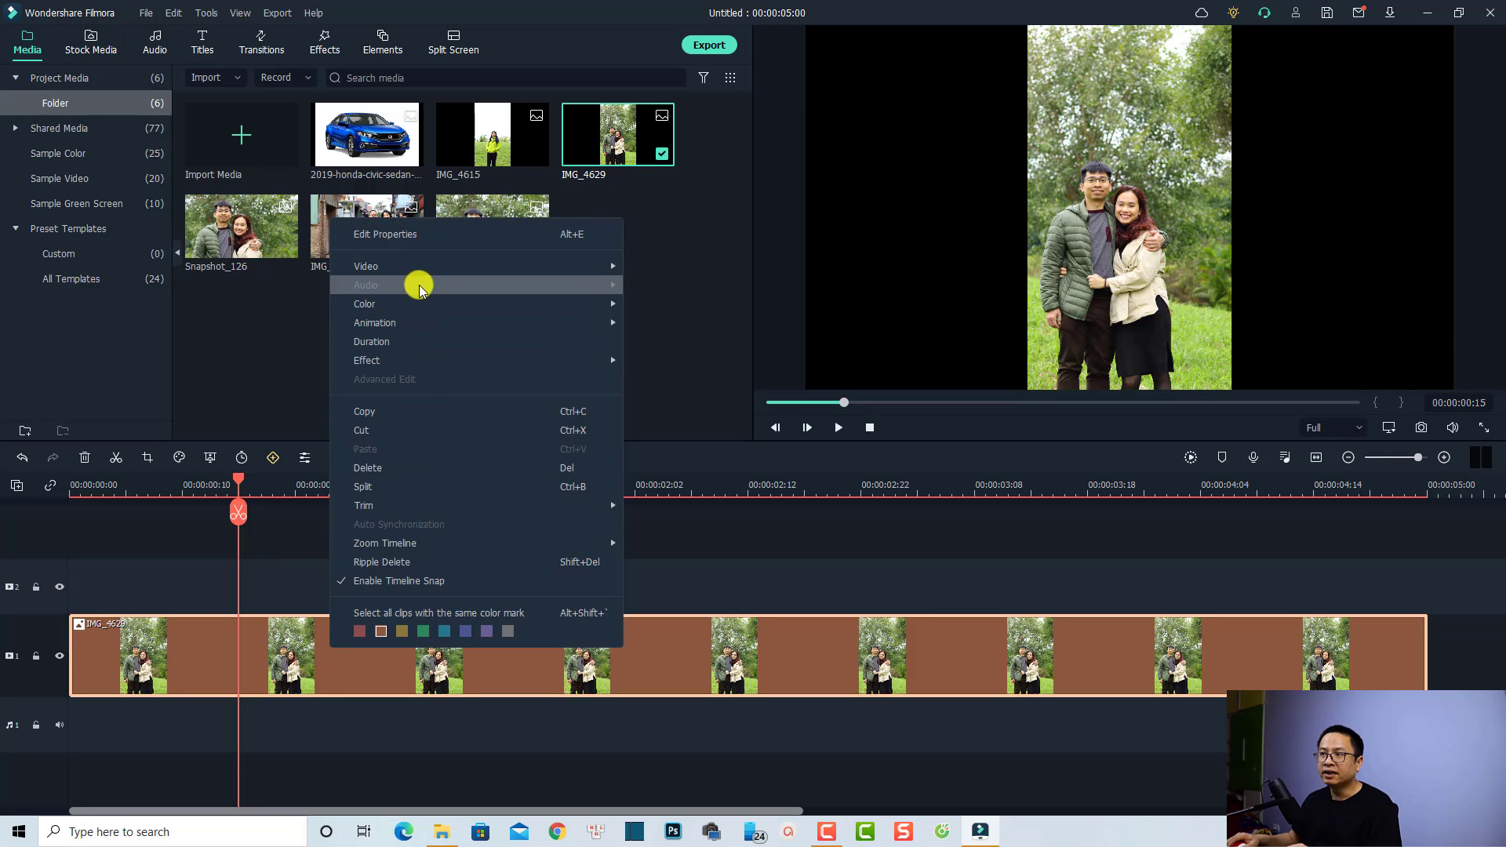
mouse_move(415, 271)
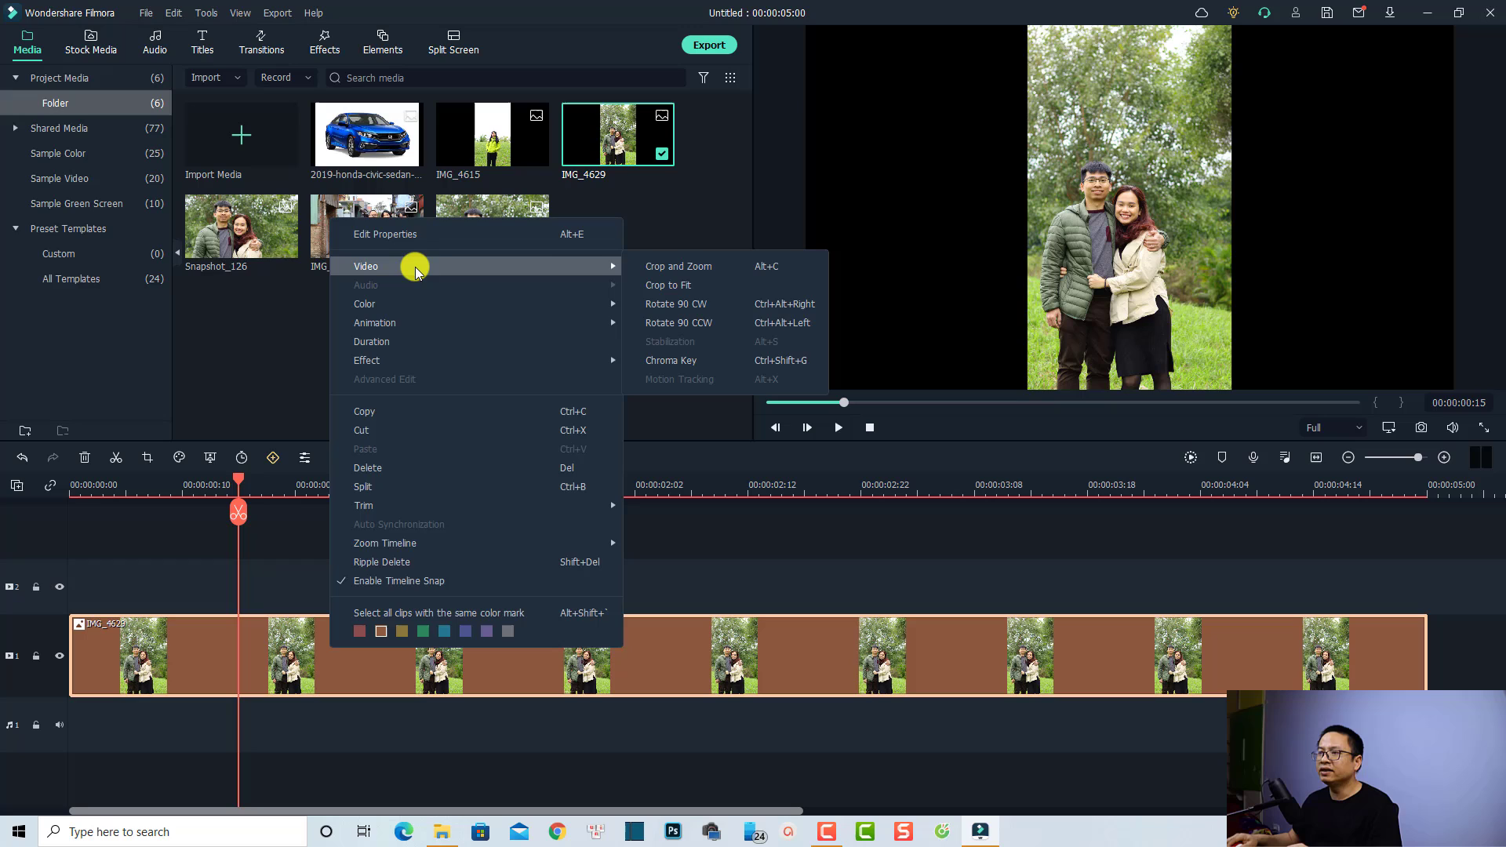
click(671, 287)
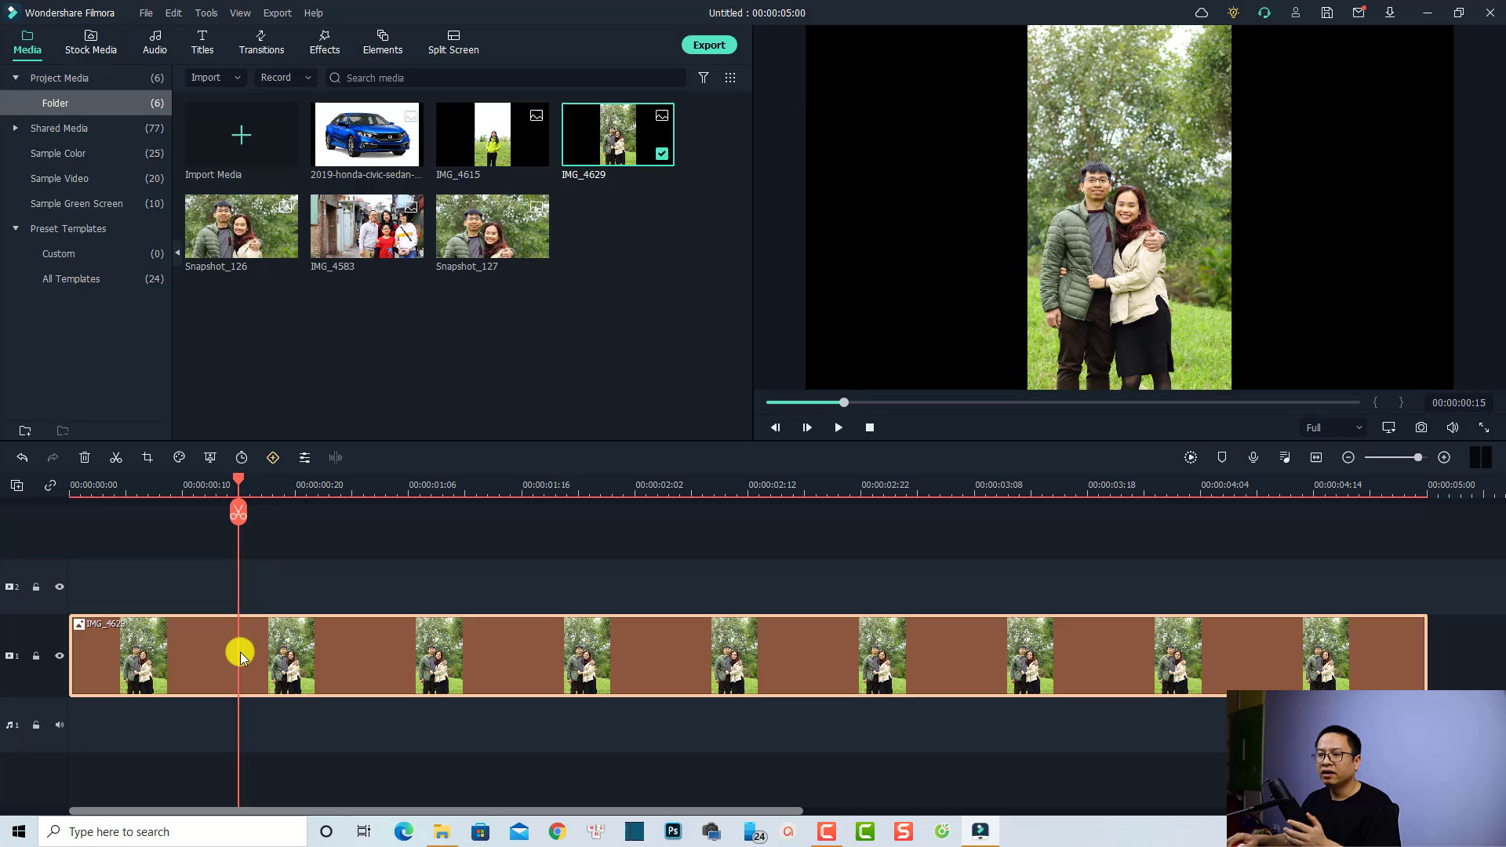
Crop IMG_4629 to a 16:9, roughly 1791 x 1007 area around the couple, preview it, and apply
click(149, 459)
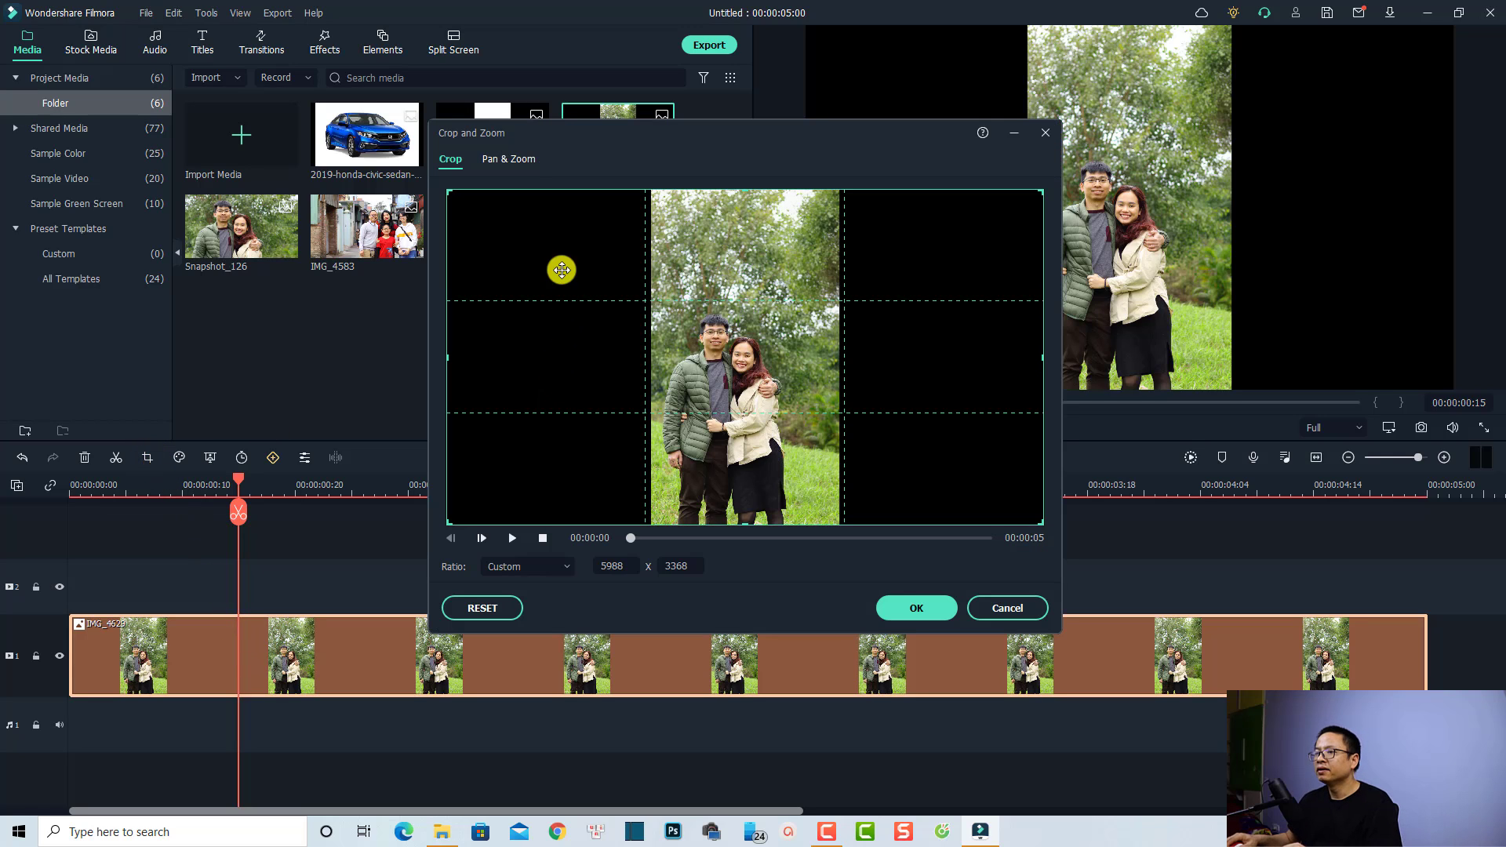
click(510, 565)
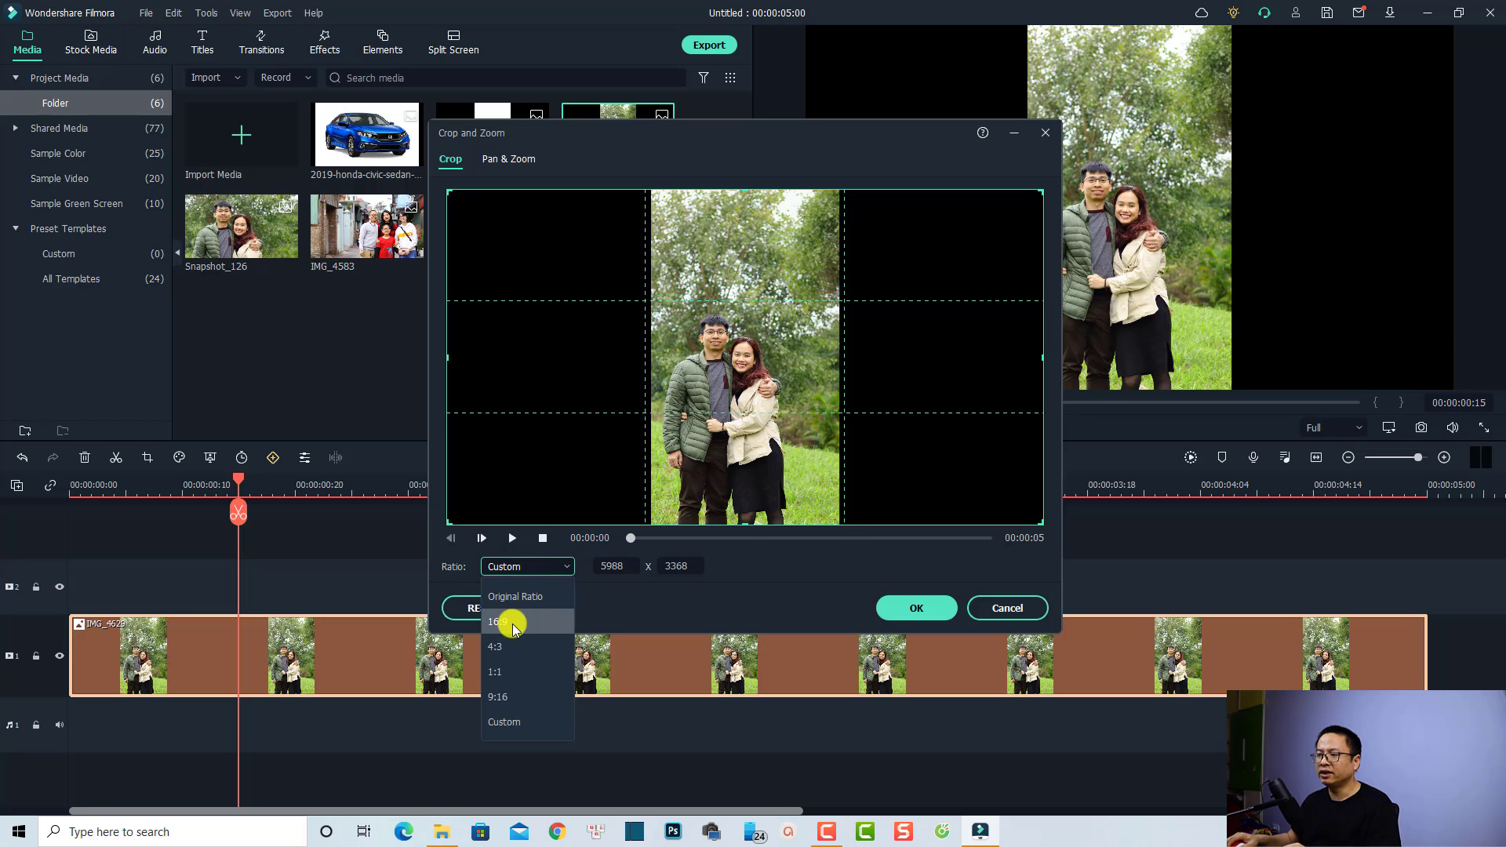
click(505, 623)
drag(447, 521, 769, 380)
drag(850, 295, 829, 404)
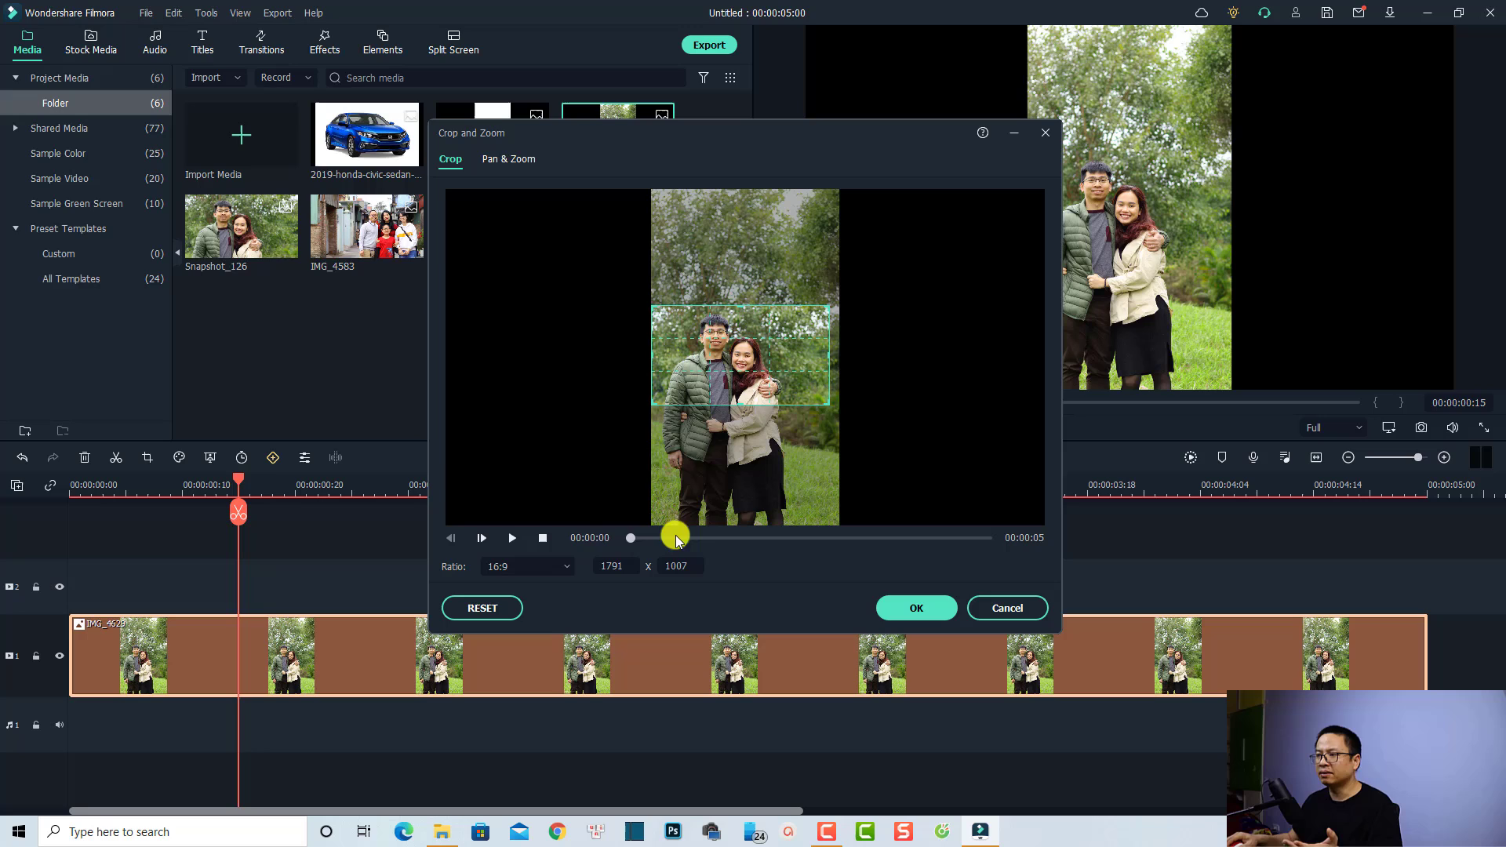
click(513, 541)
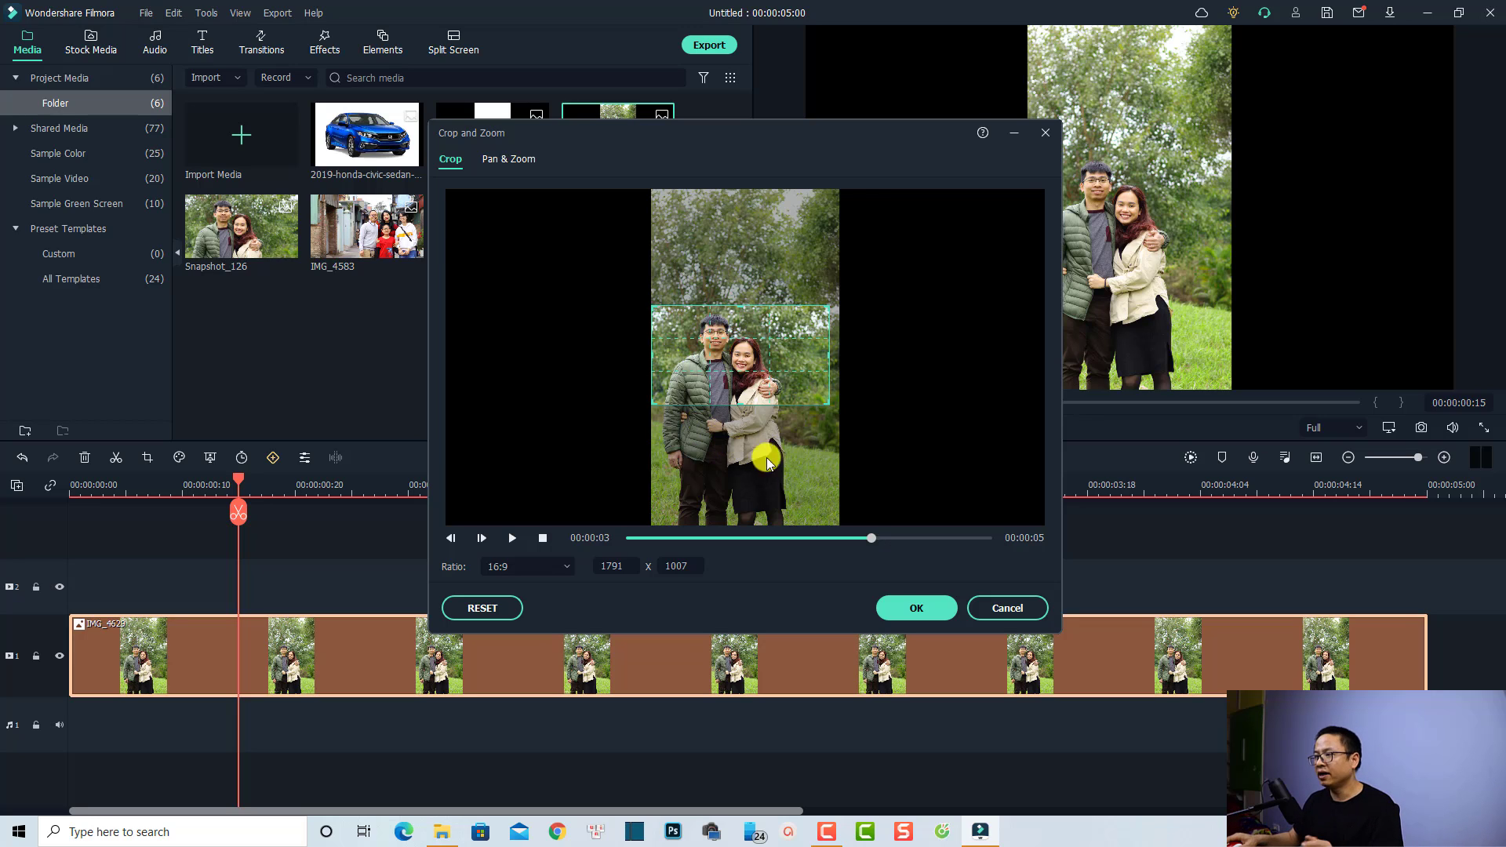
click(918, 609)
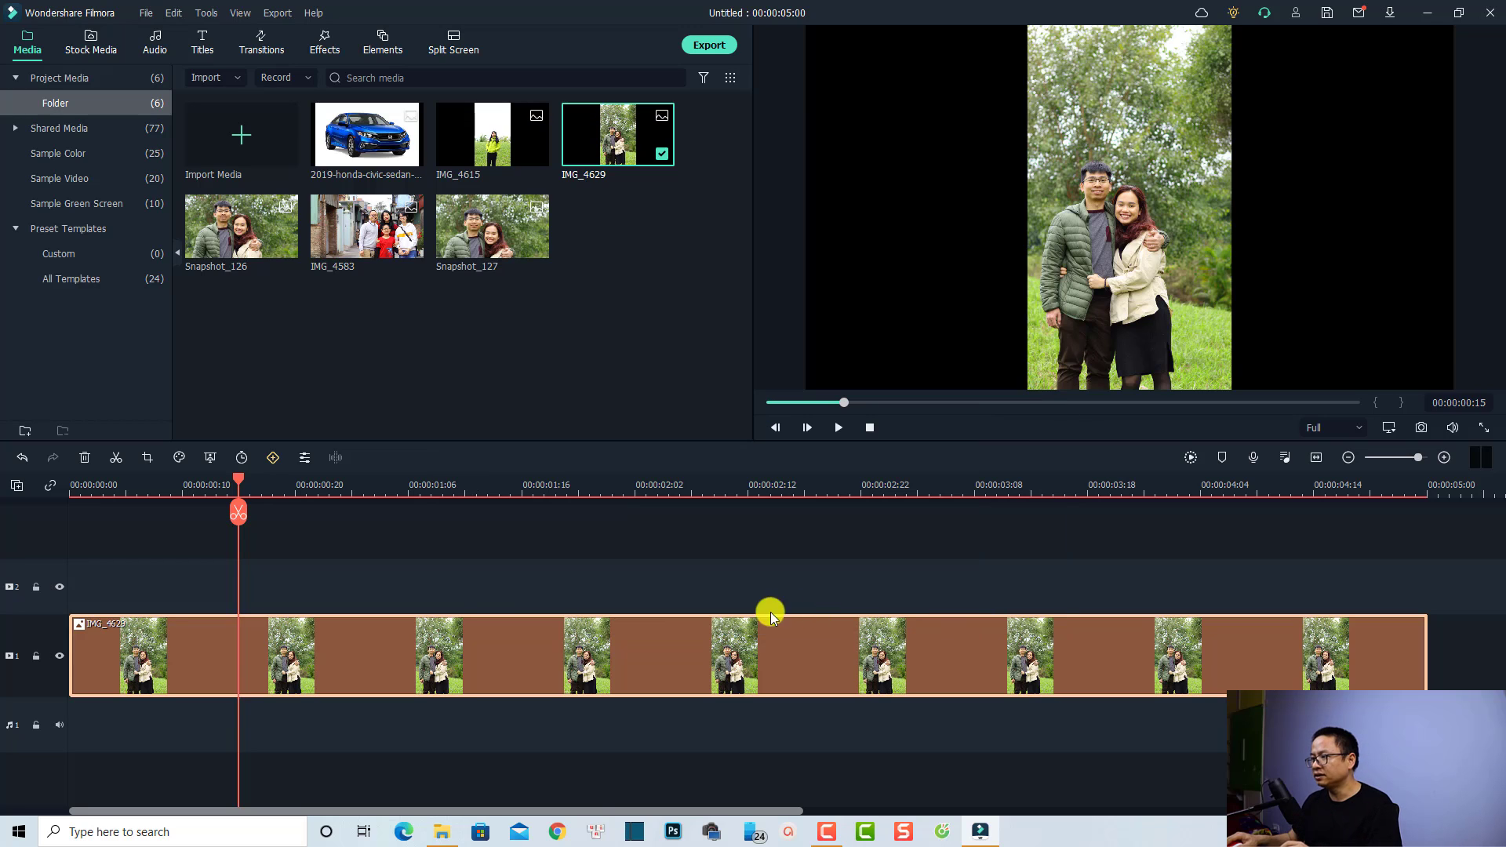
Delete the crop effect from IMG_4629 via Effect > Delete Effect, then reselect the clip
right_click(311, 671)
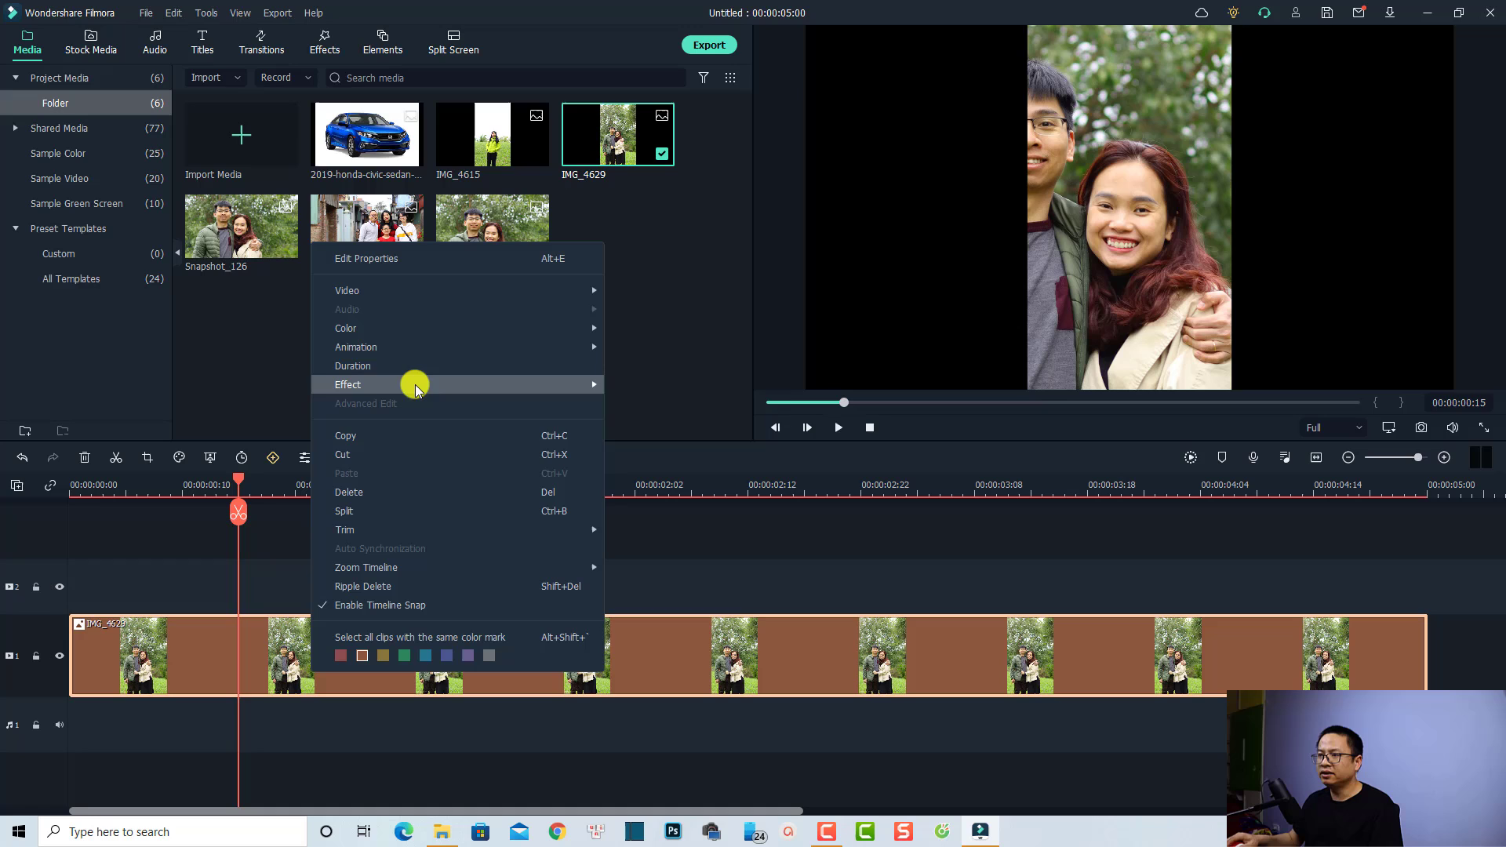
mouse_move(588, 384)
click(655, 422)
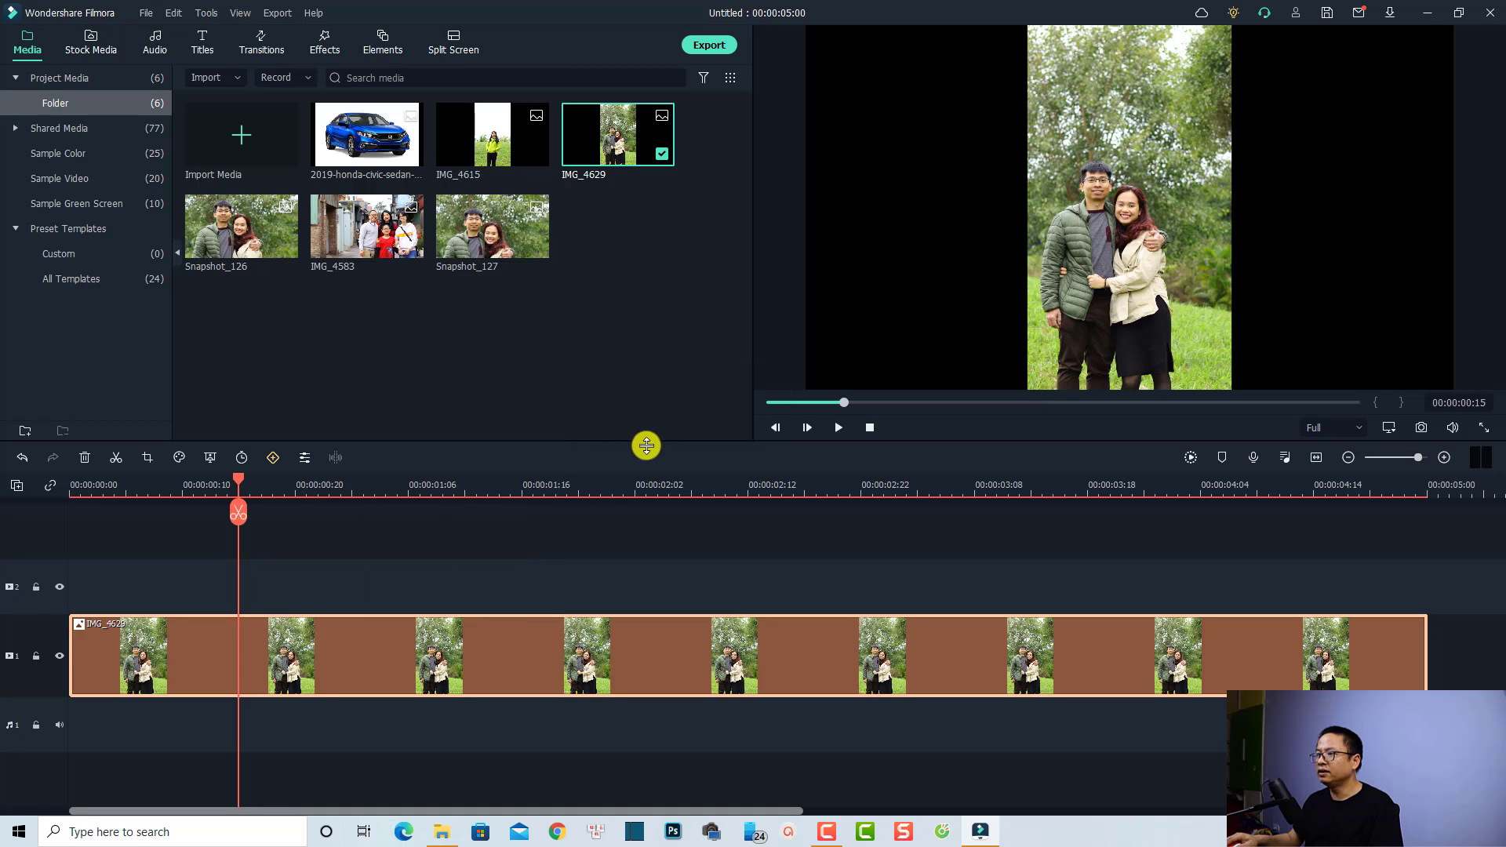
click(223, 578)
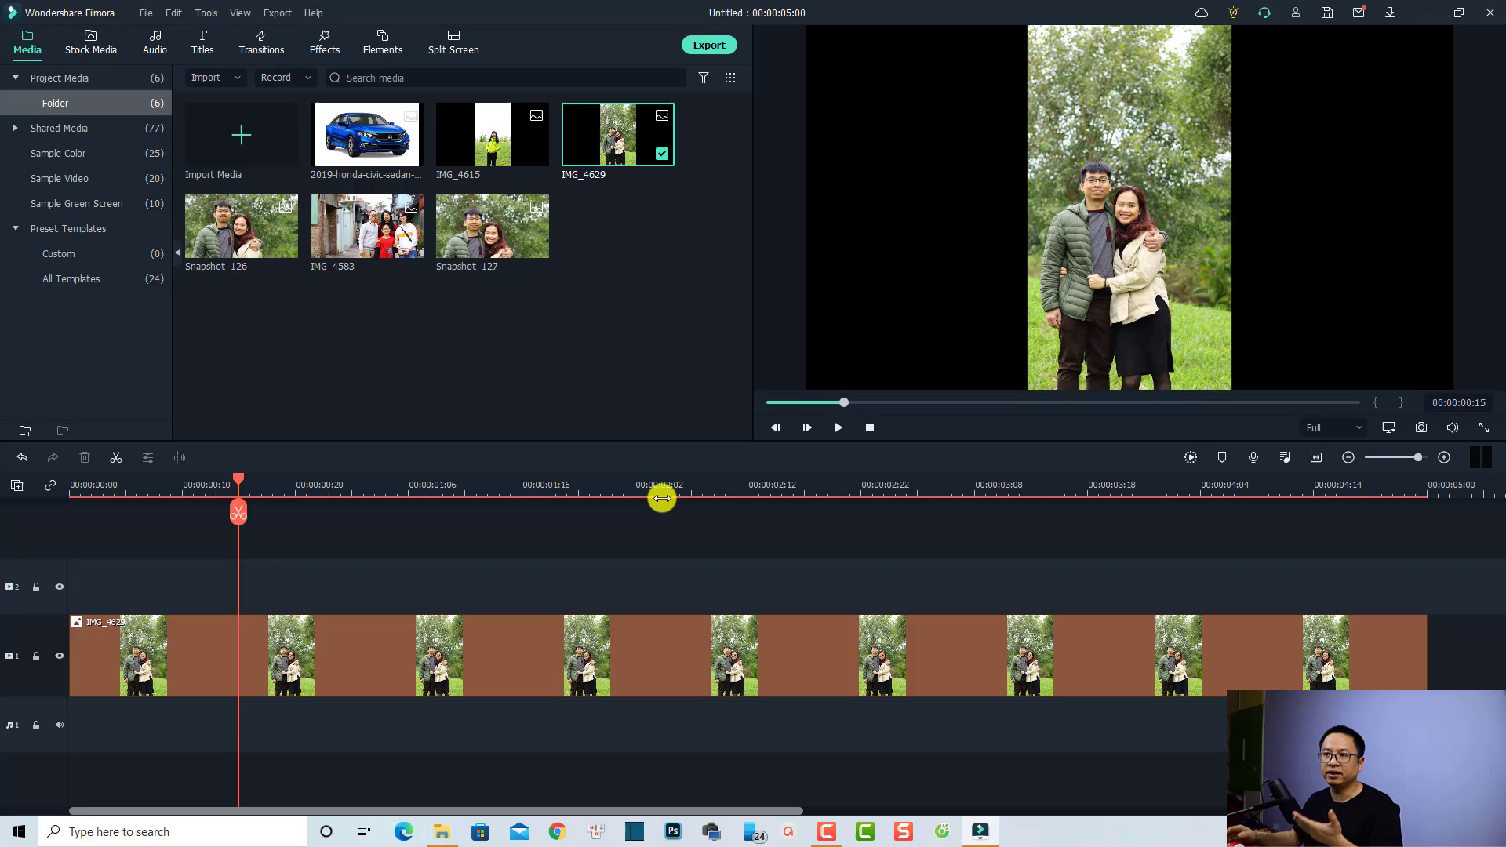
click(211, 643)
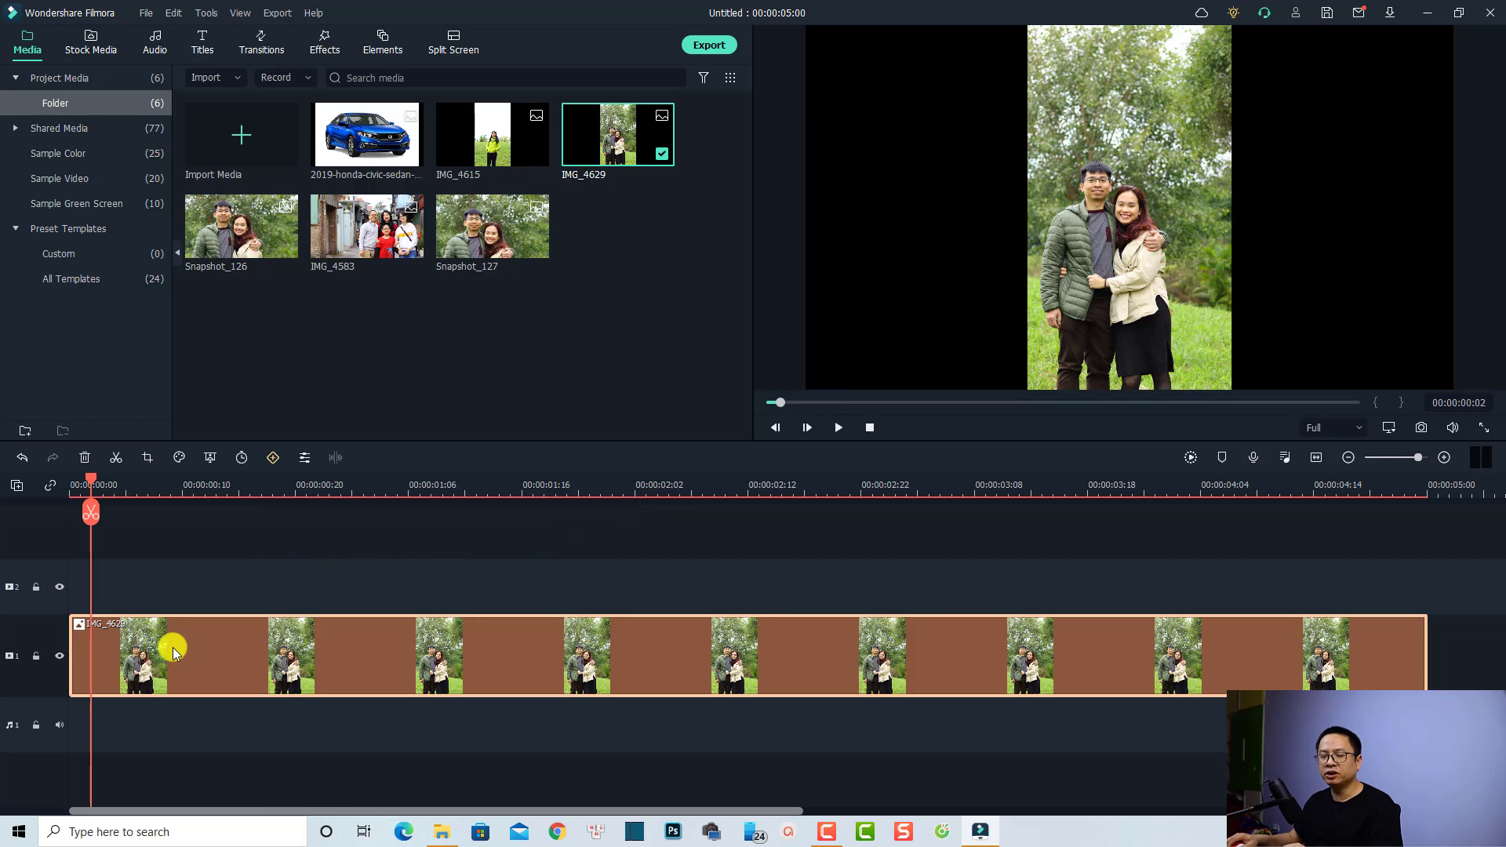
Scale IMG_4629 to 329.17% and move it to Position X 38.6, Y -83.6
right_click(172, 647)
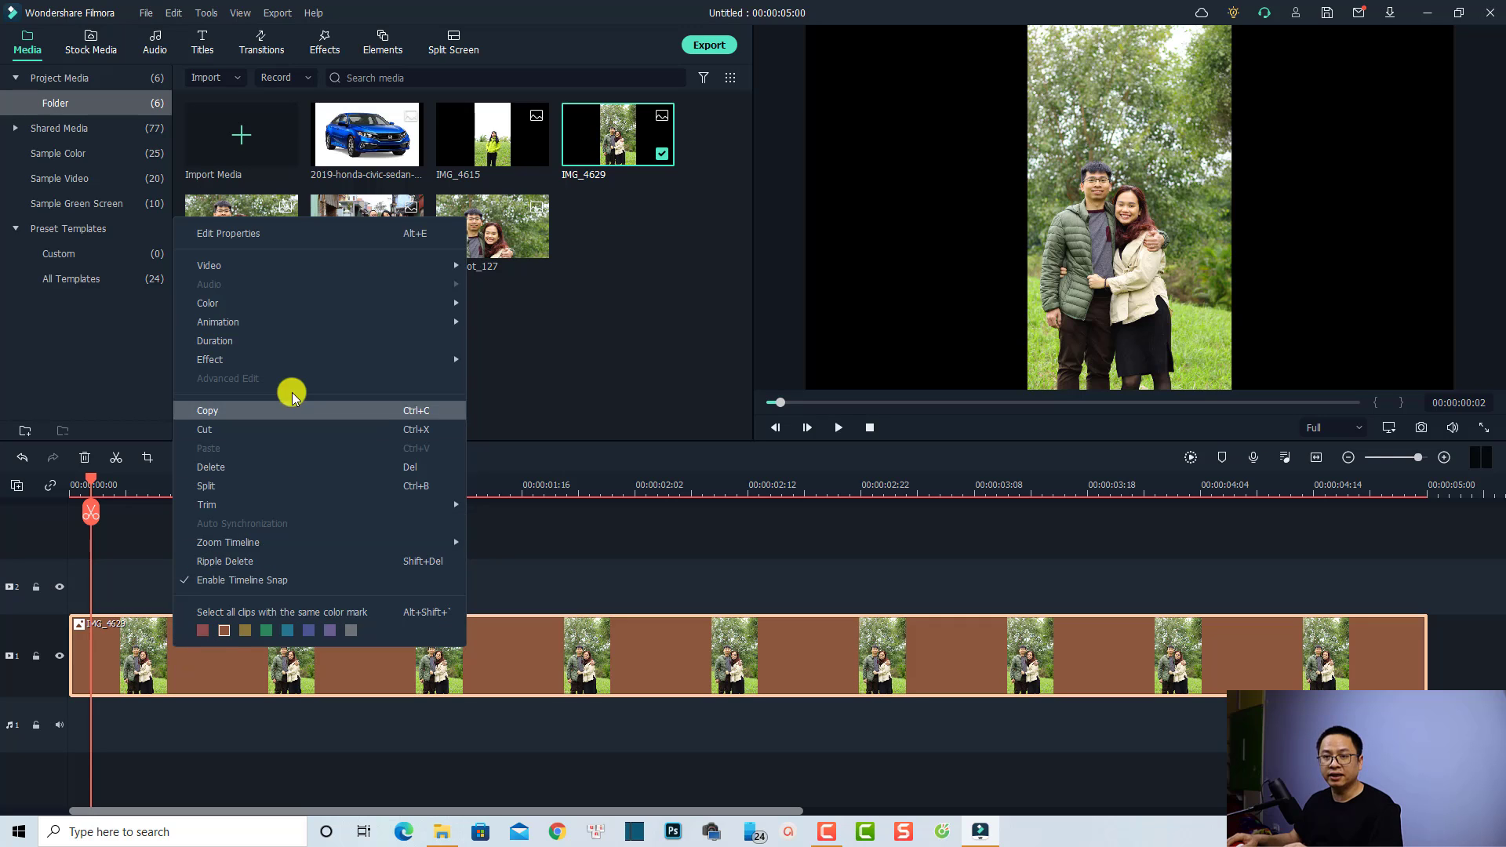
click(256, 237)
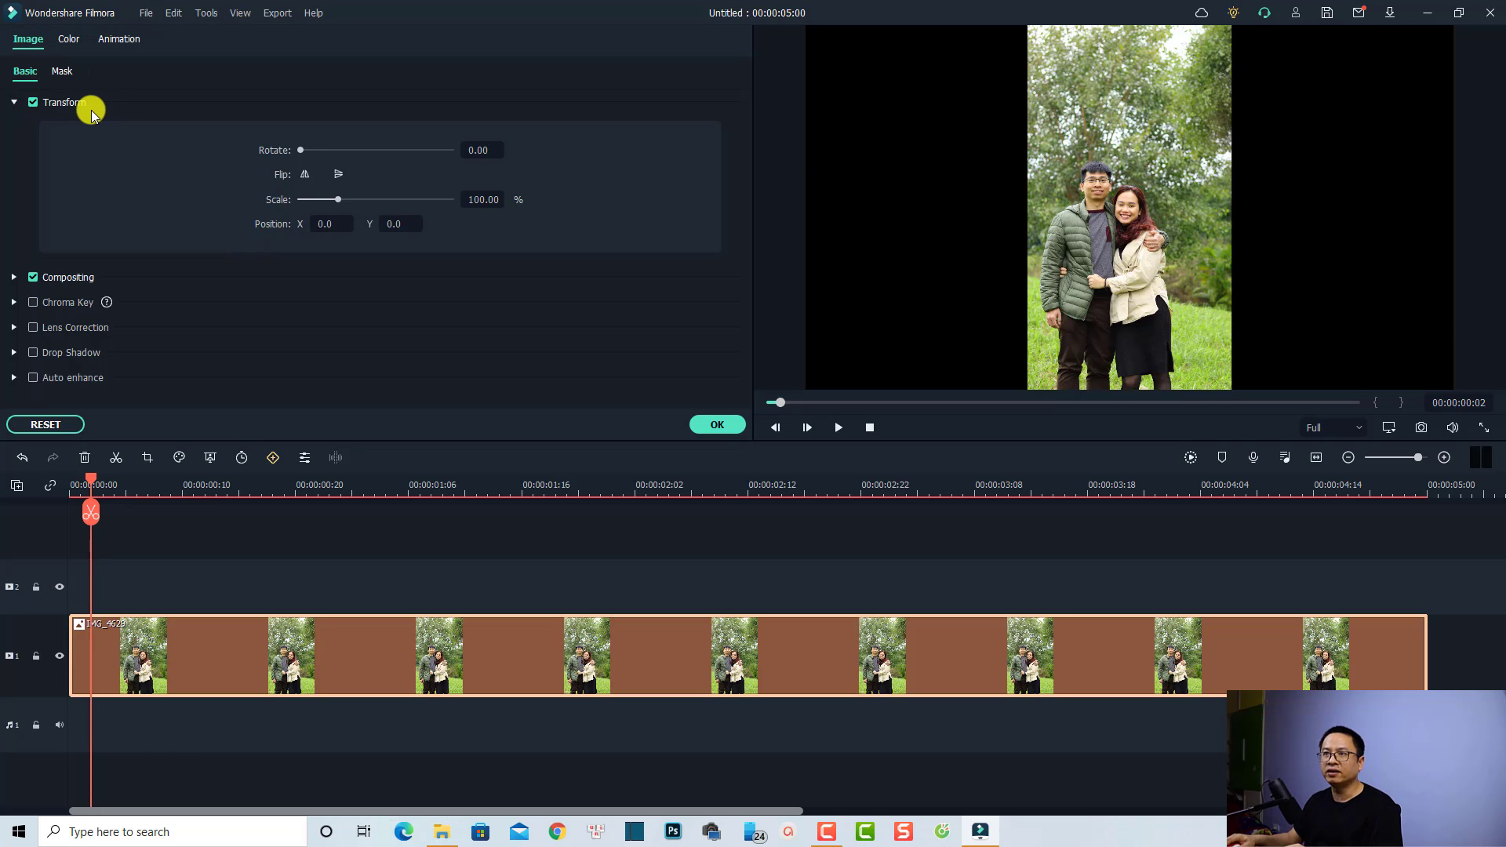
click(14, 103)
click(14, 103)
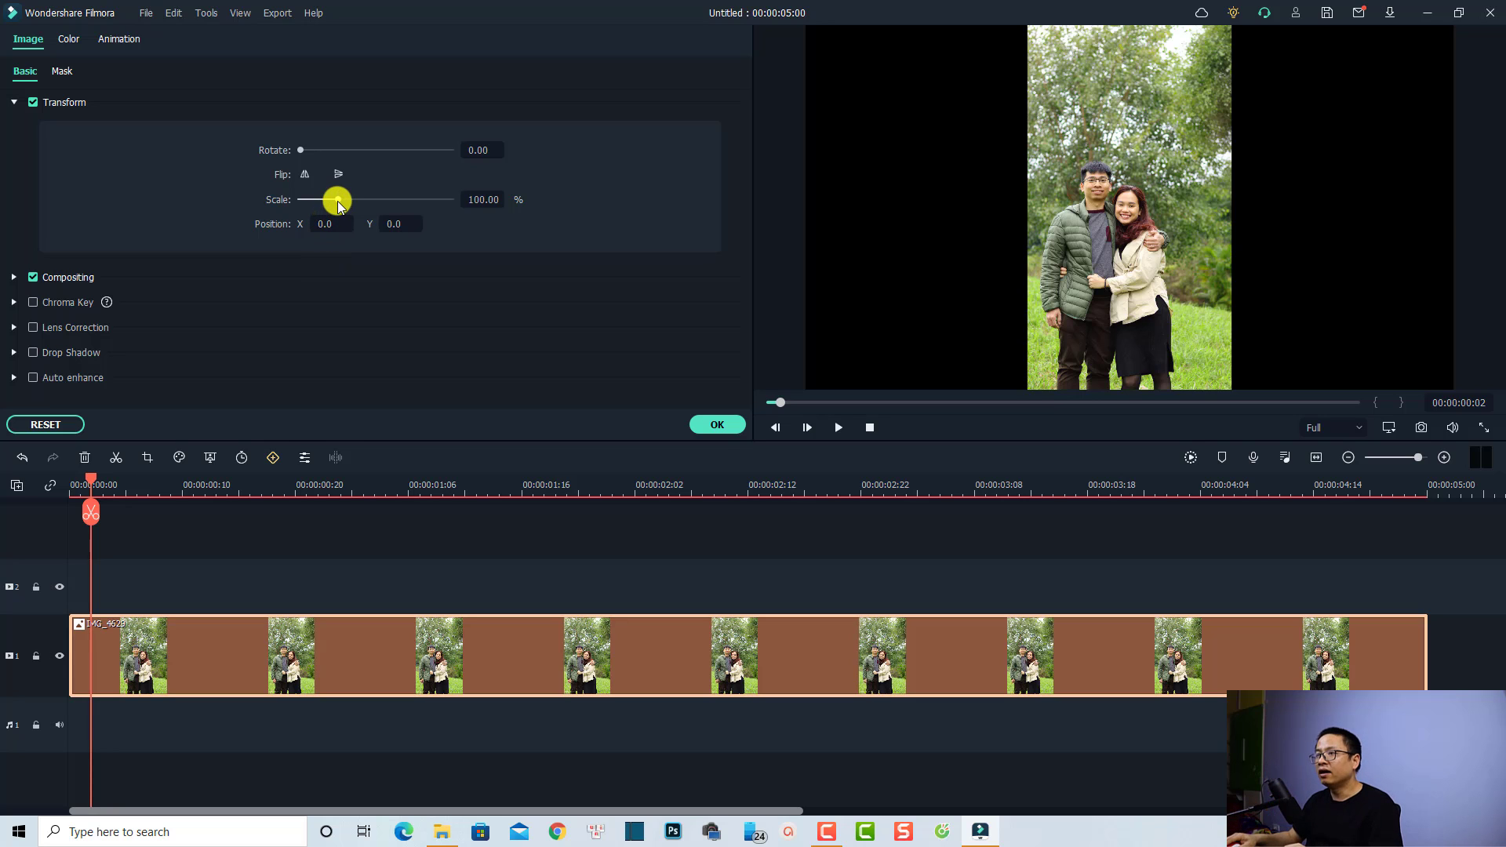
drag(339, 206, 421, 231)
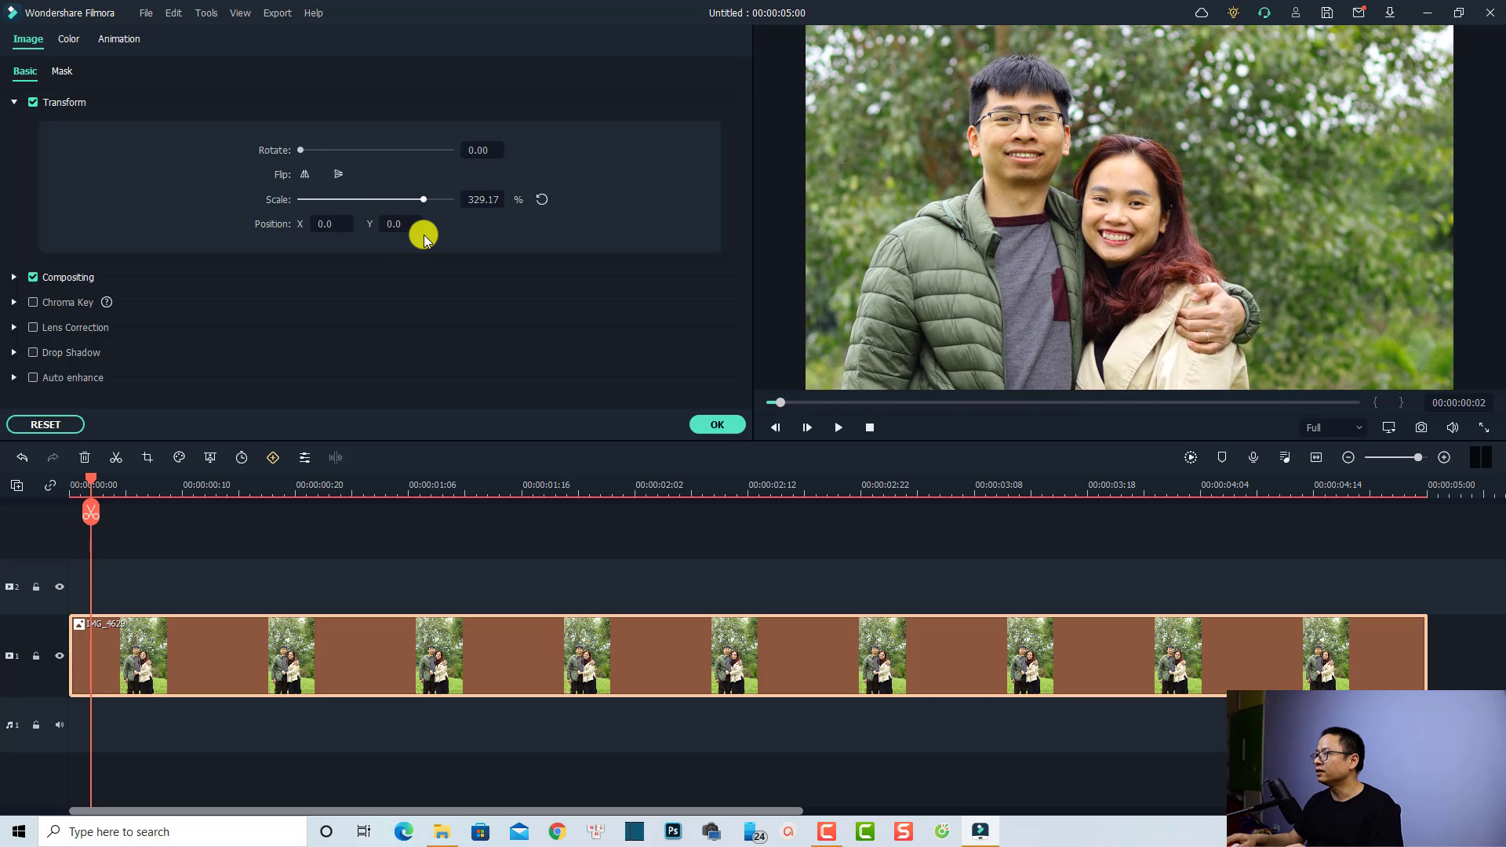
click(1042, 180)
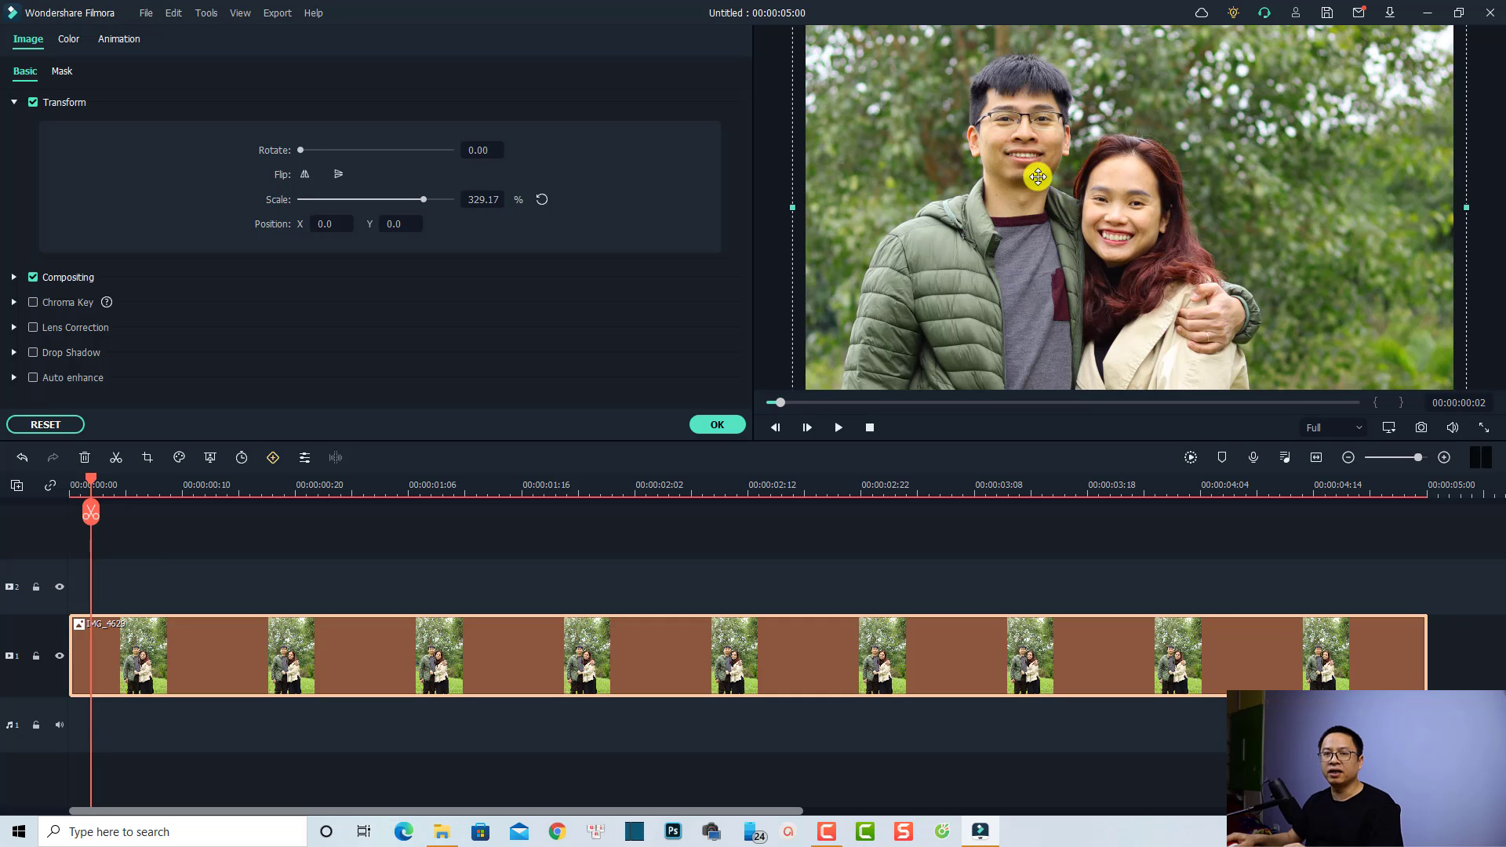
drag(1038, 182, 1044, 203)
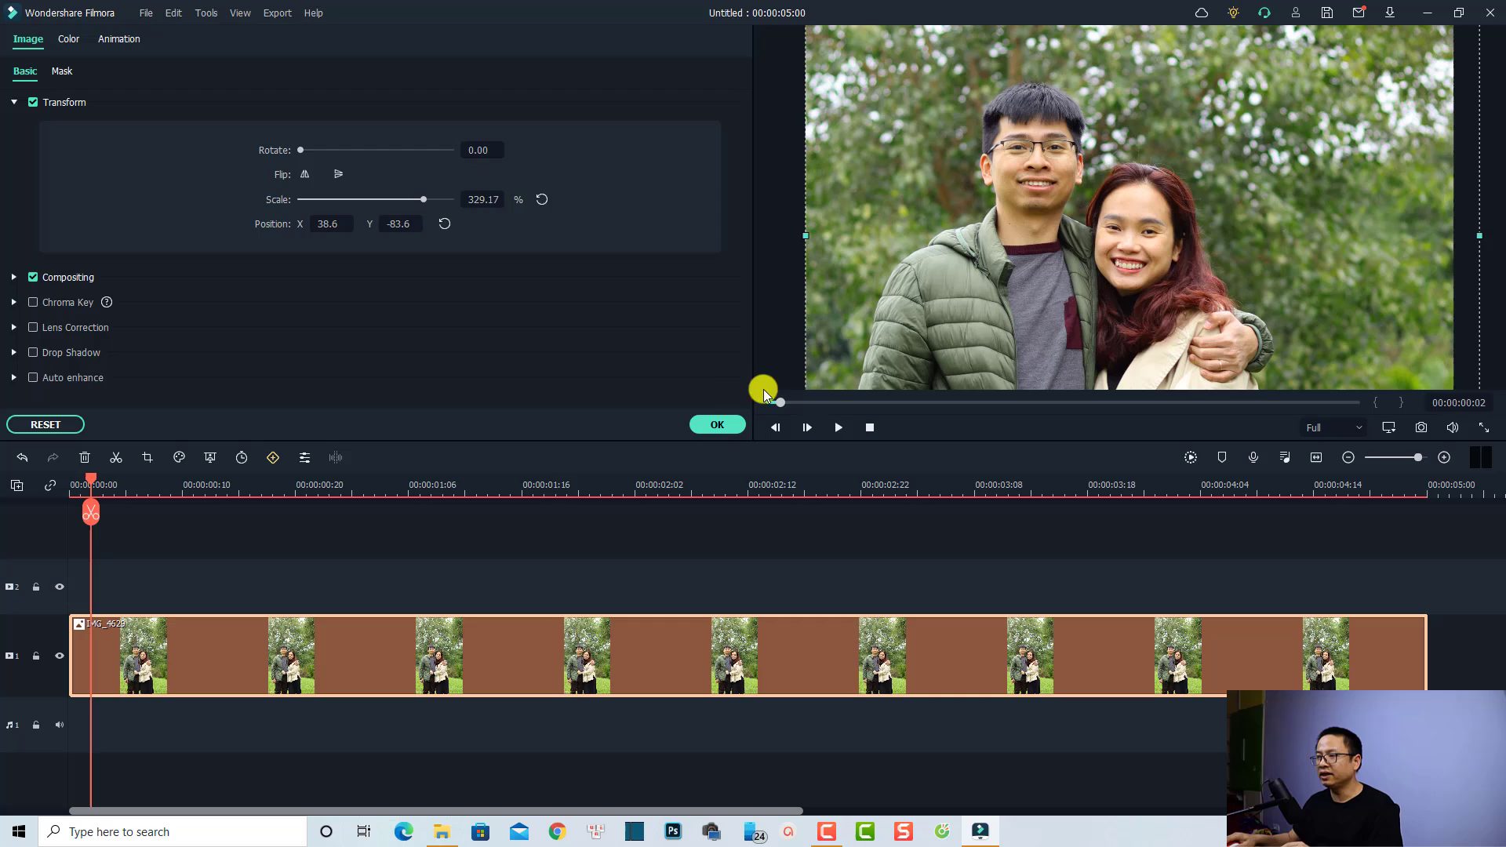
click(717, 425)
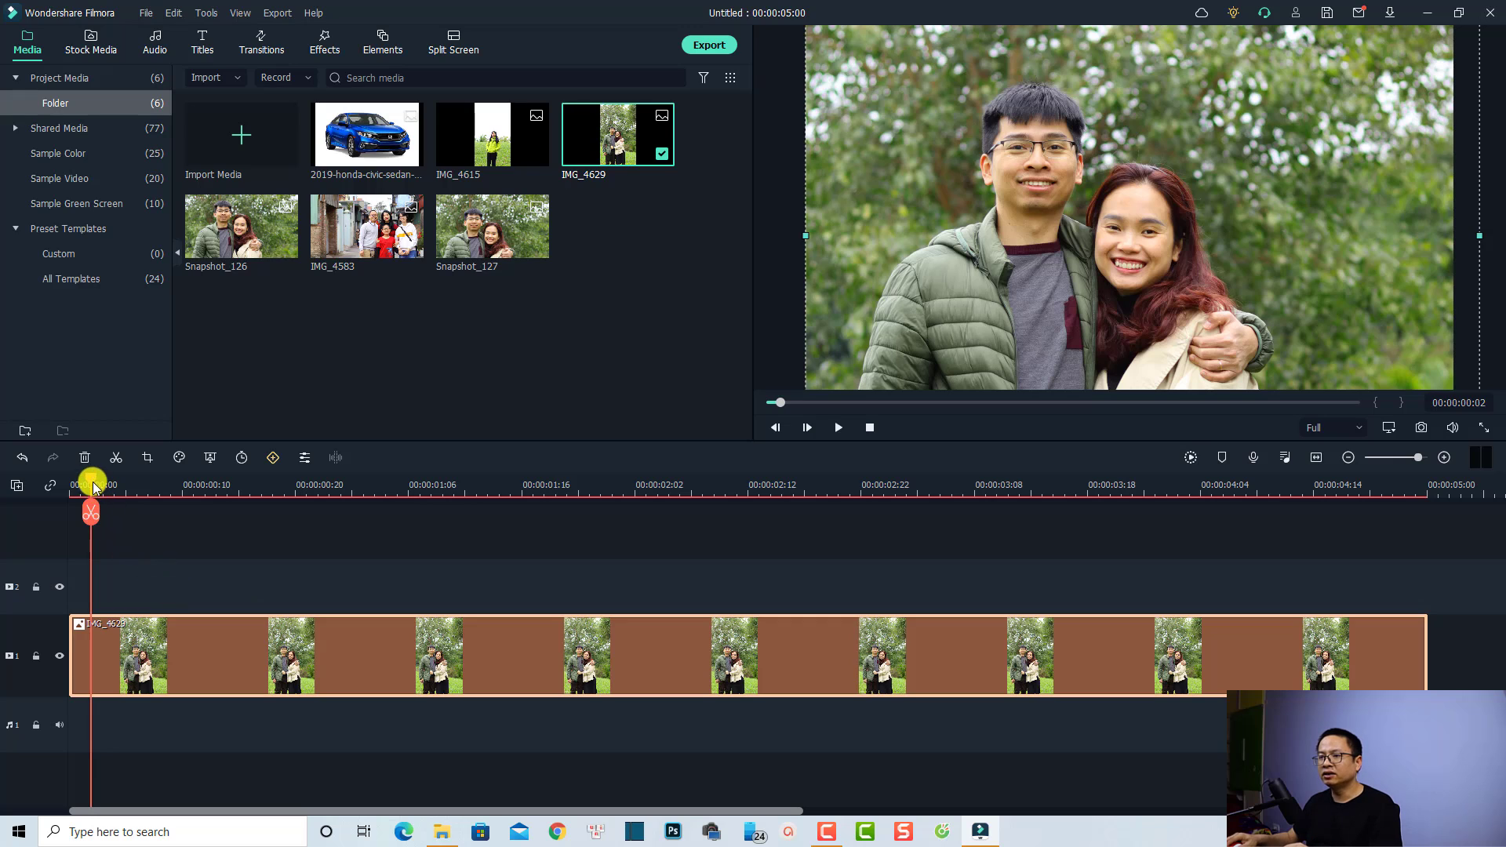
Pause playback near the timeline start and capture the frame as Snapshot_128
drag(93, 486, 50, 481)
click(181, 562)
key(space)
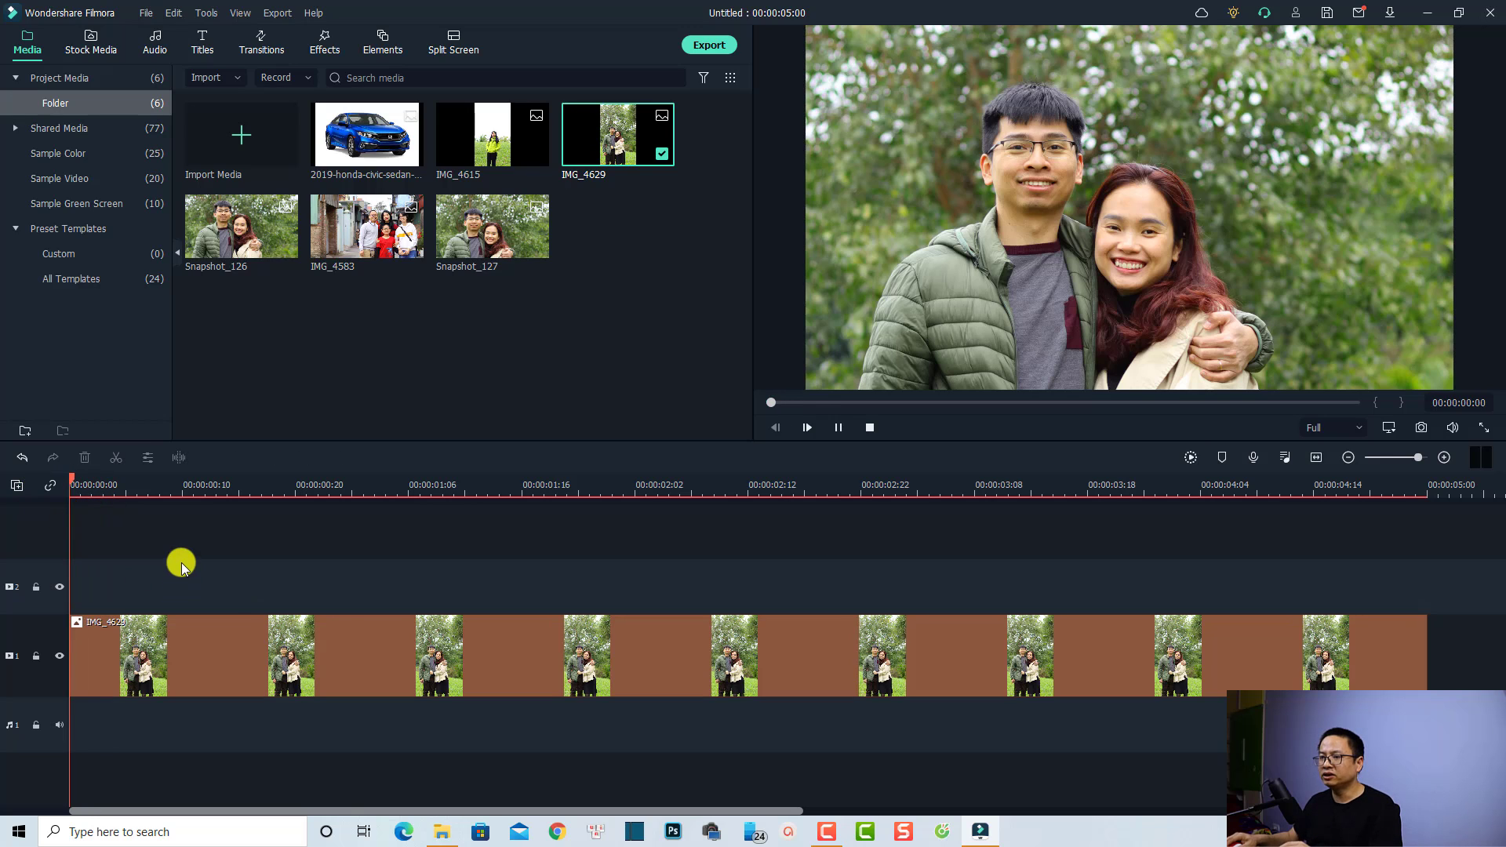
click(1035, 331)
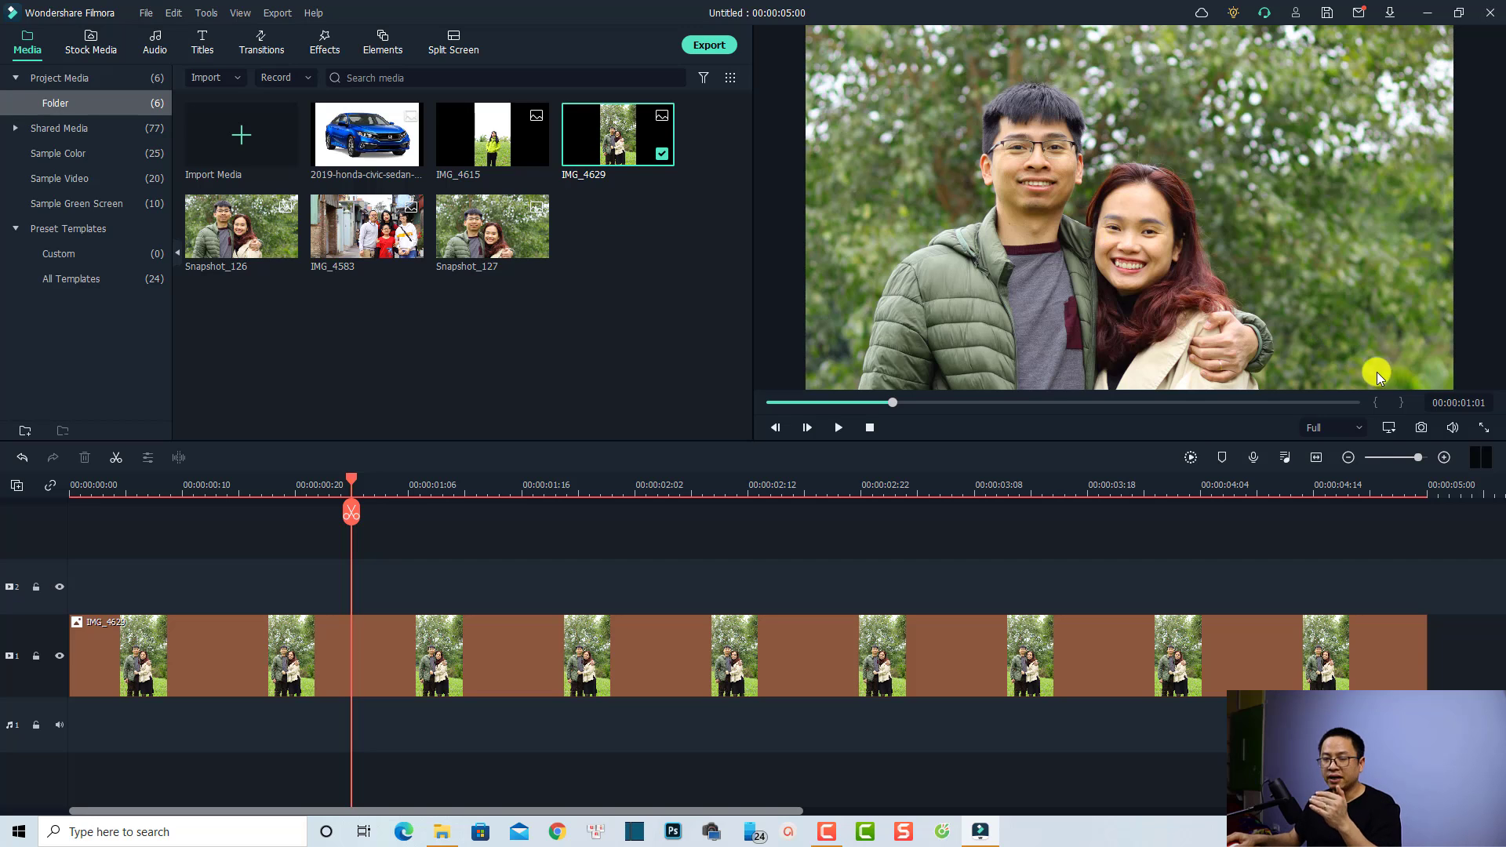
click(1421, 430)
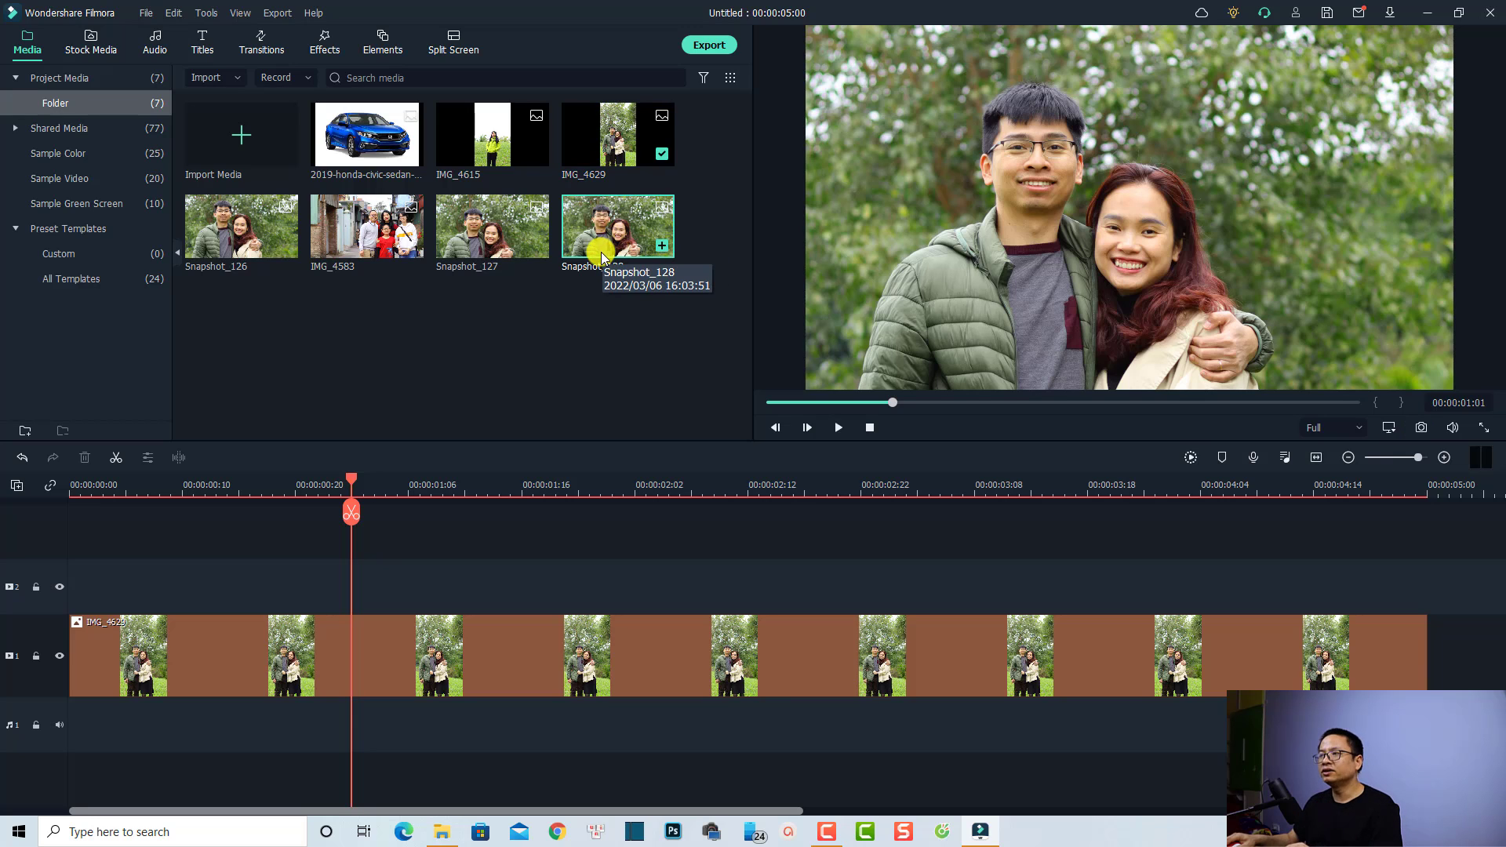
click(613, 649)
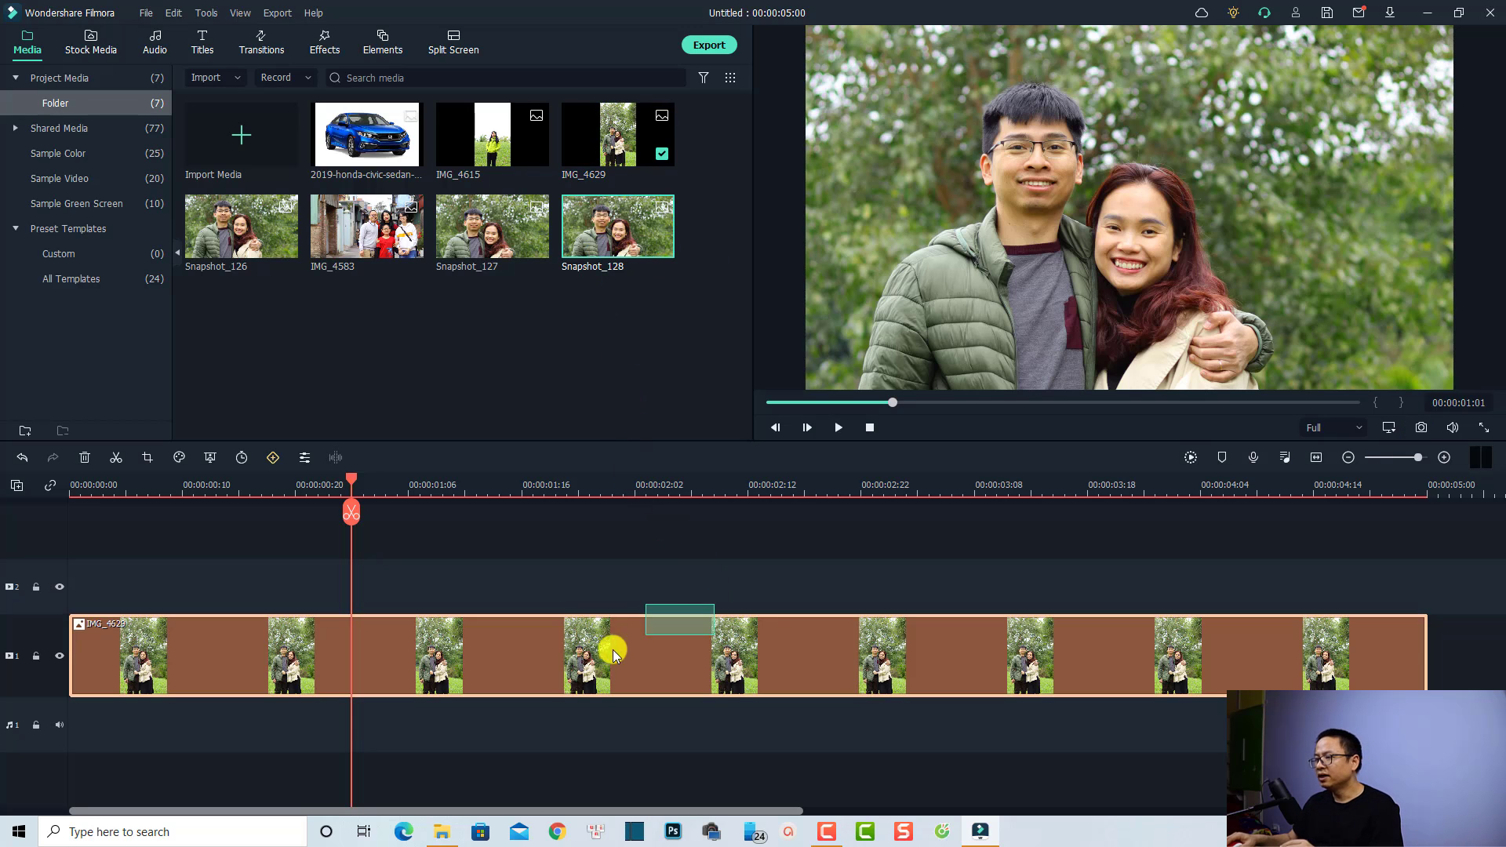
Delete IMG_4629 from the timeline, put Snapshot_128 on video track 1, and play it back
key(Delete)
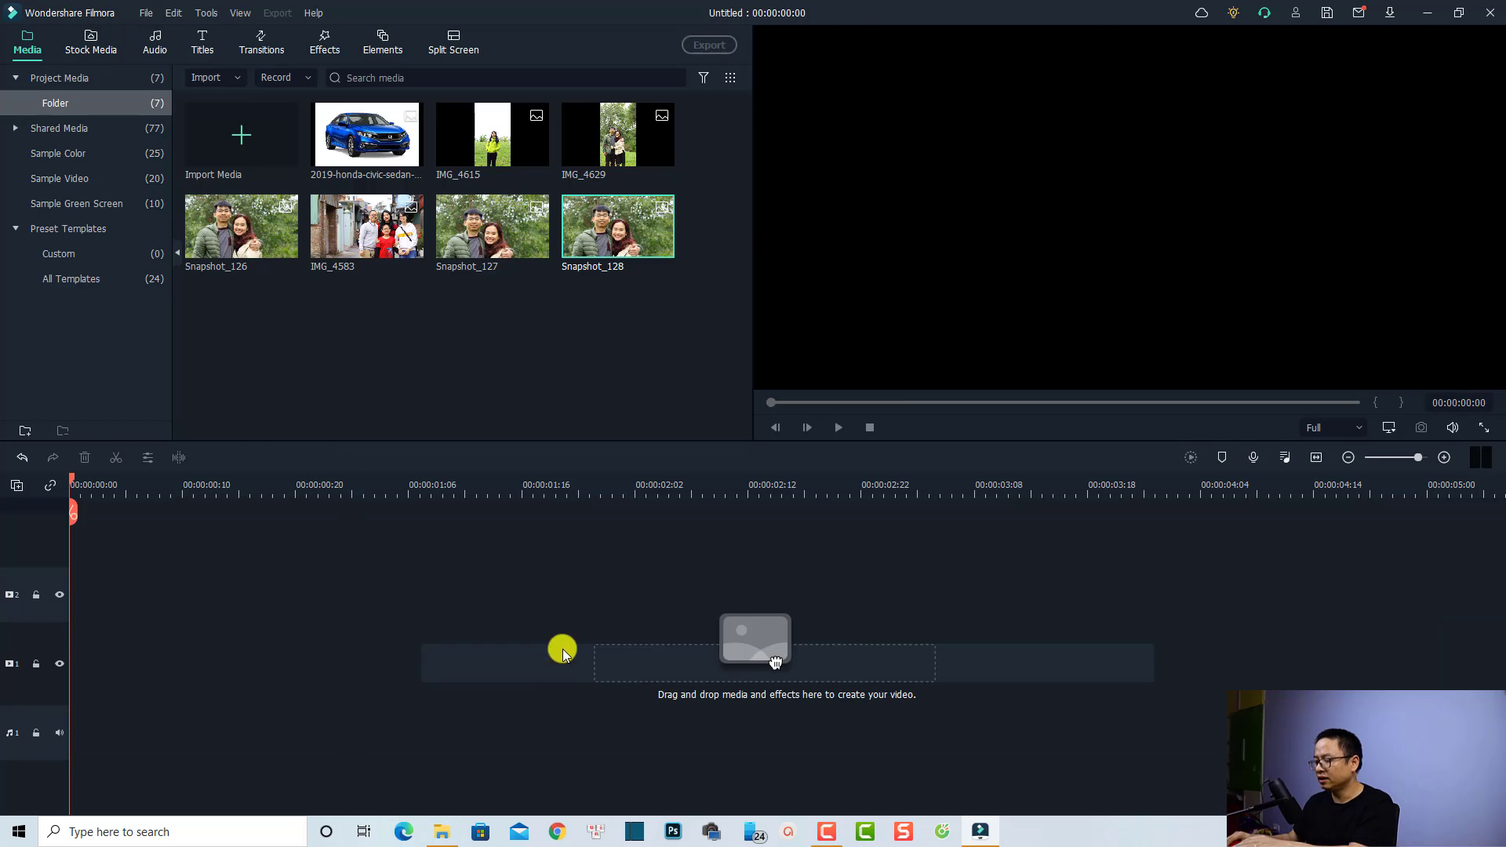
drag(605, 247, 72, 663)
key(space)
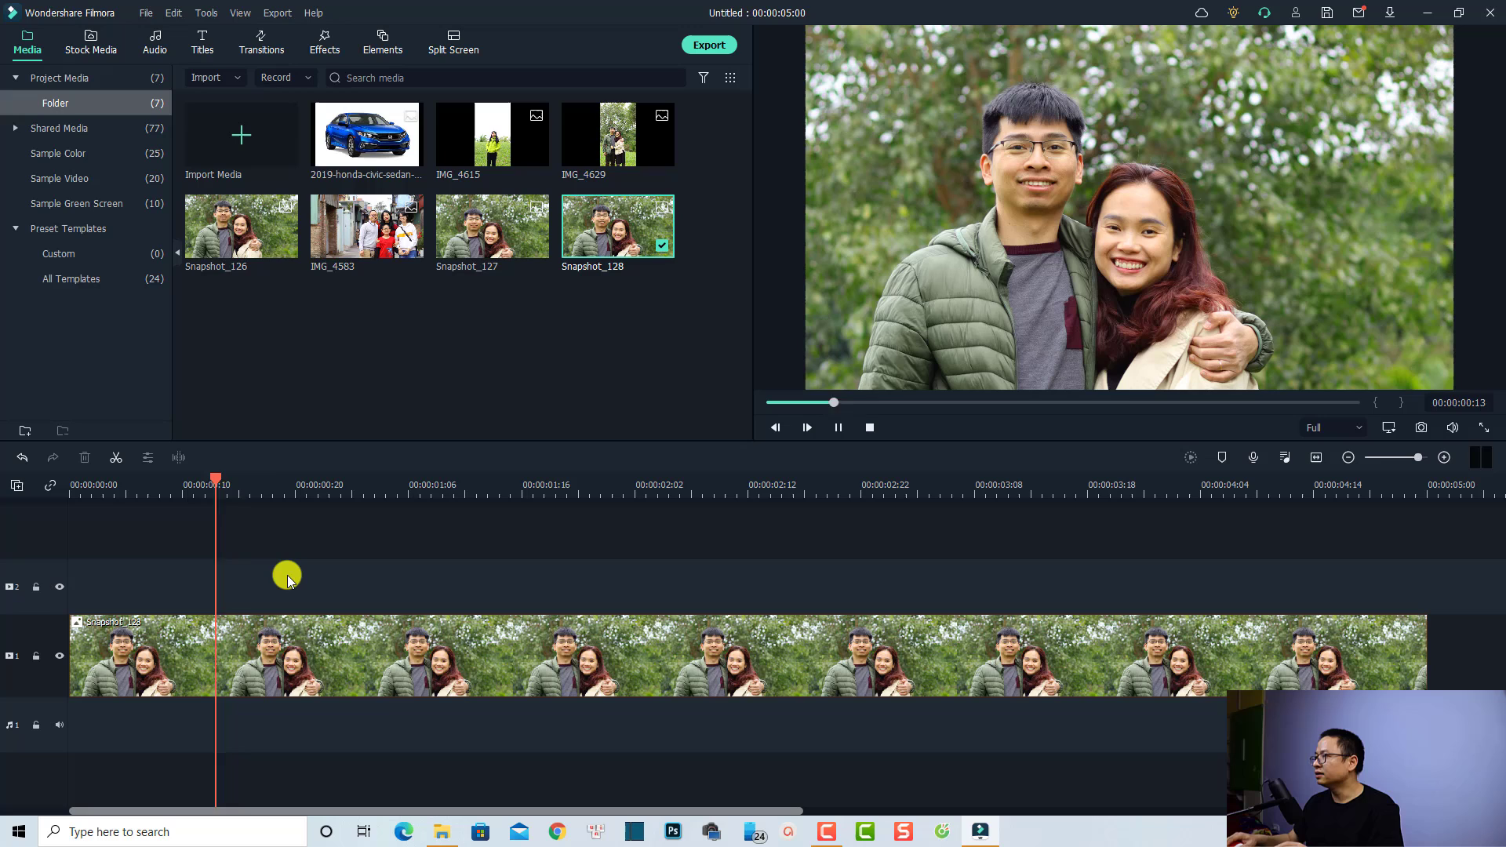
key(space)
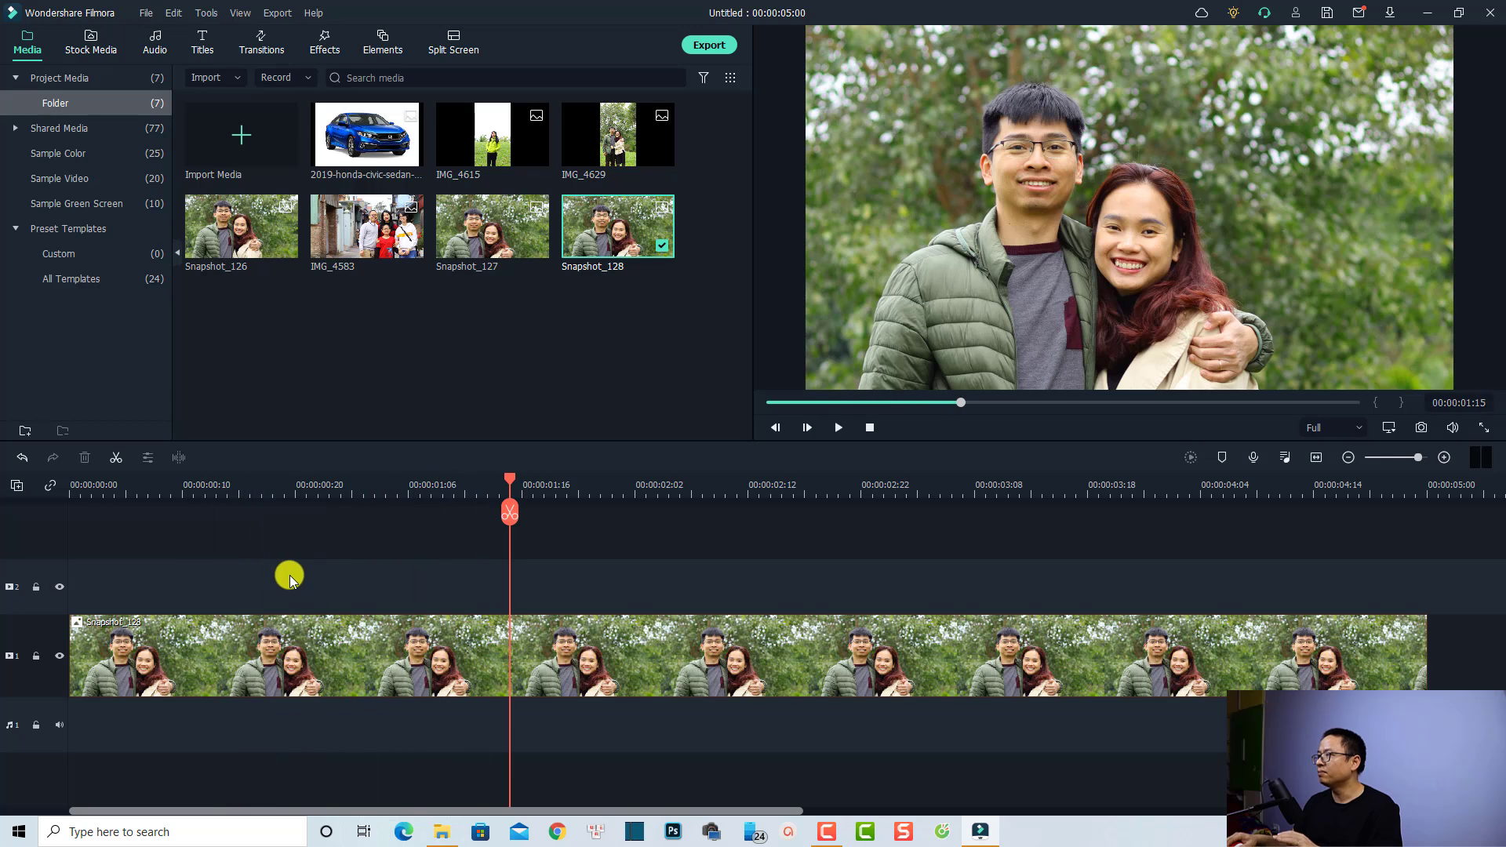
Select the Snapshot_128 clip near the timeline start and bring up its Crop and Zoom settings
click(115, 502)
click(184, 654)
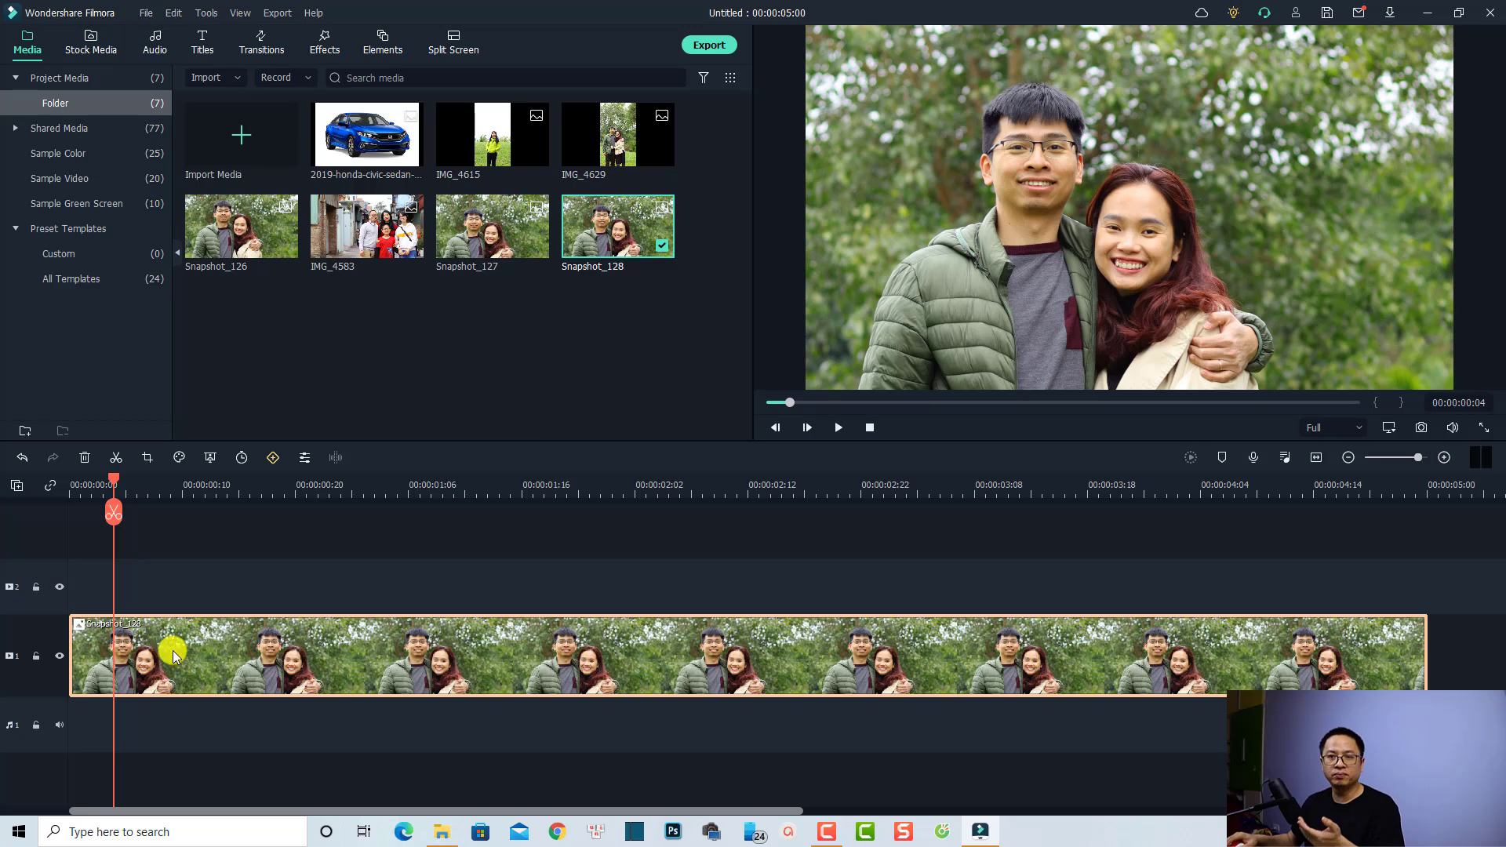
click(147, 457)
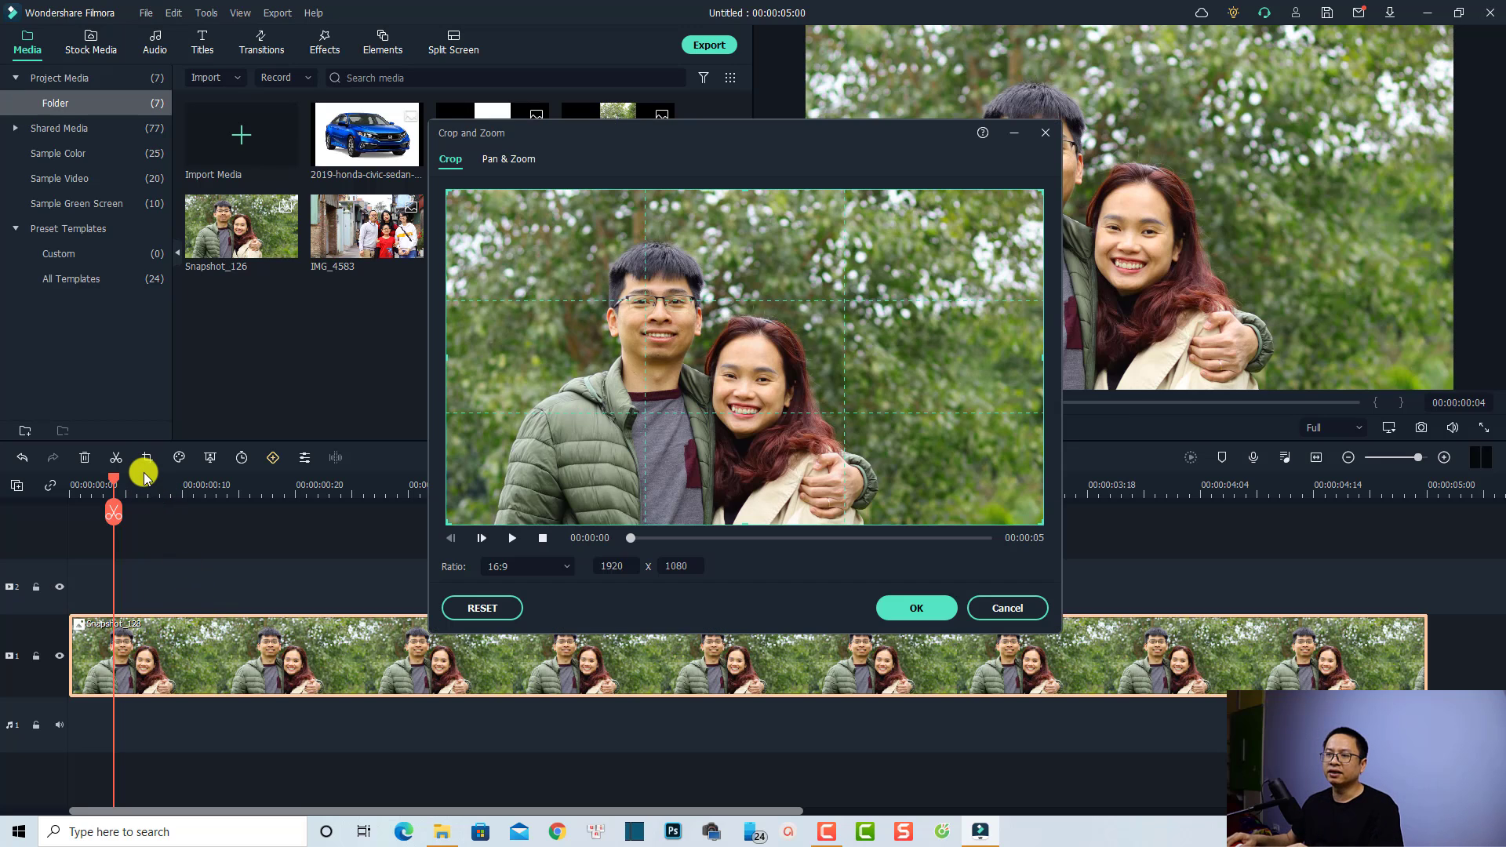
Set the Pan & Zoom end frame to 1550 x 872 at 16:9, preview the motion, and apply
click(508, 159)
click(608, 314)
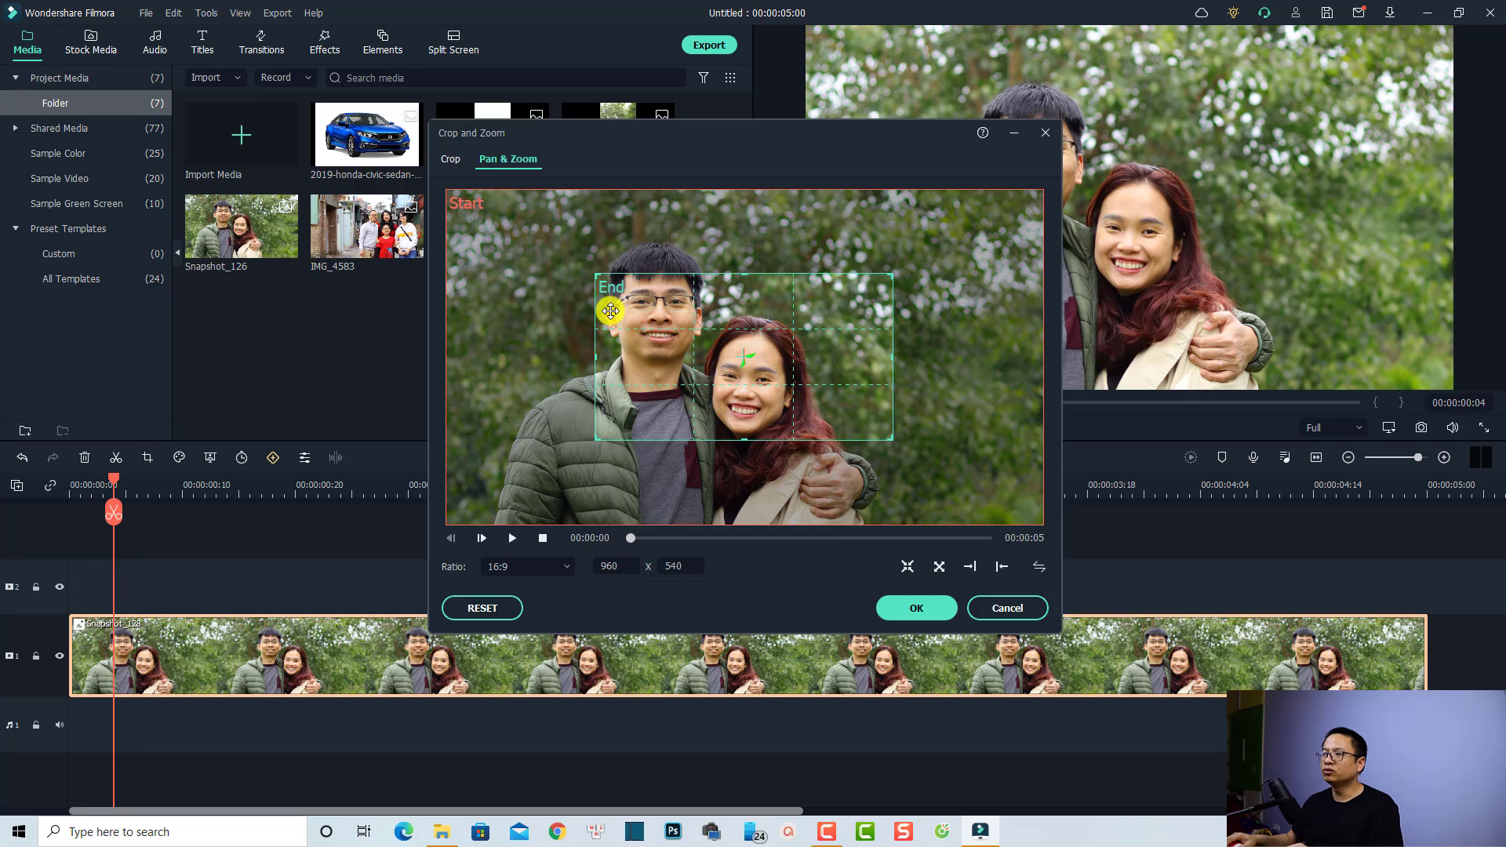
drag(597, 275, 502, 221)
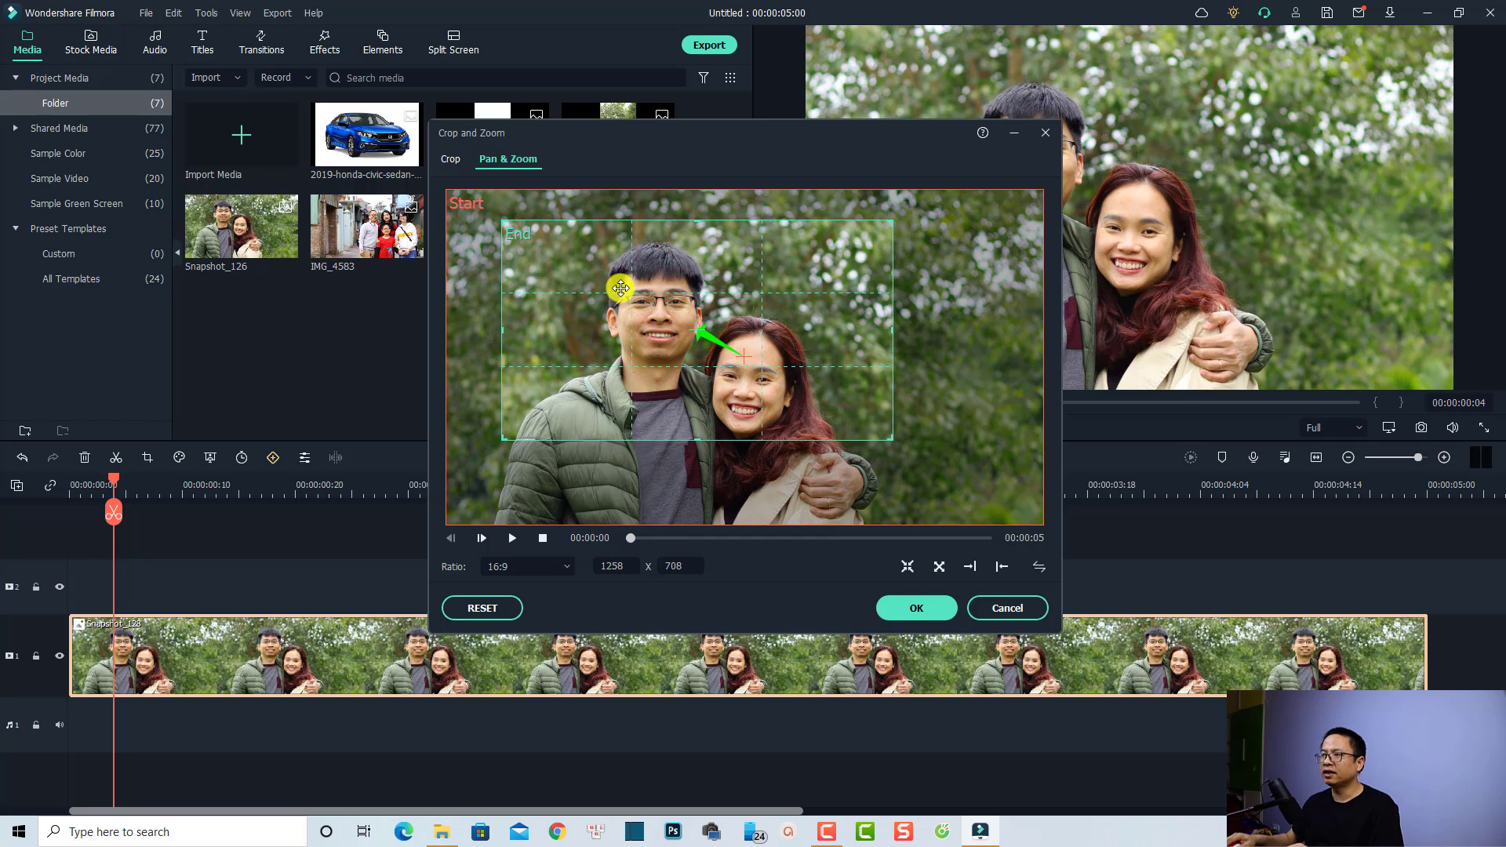
drag(890, 439, 983, 524)
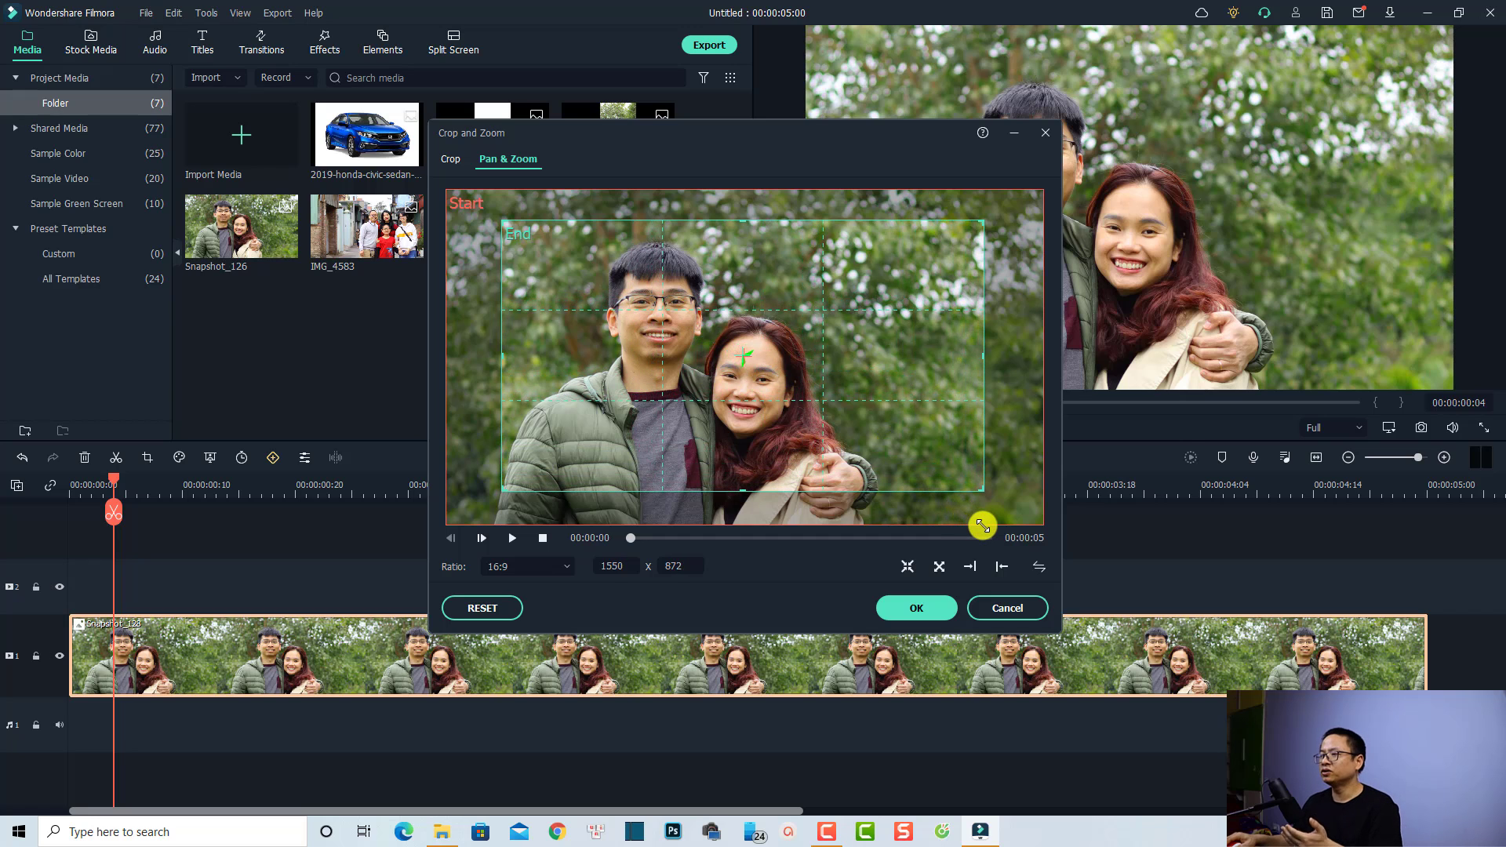
click(549, 566)
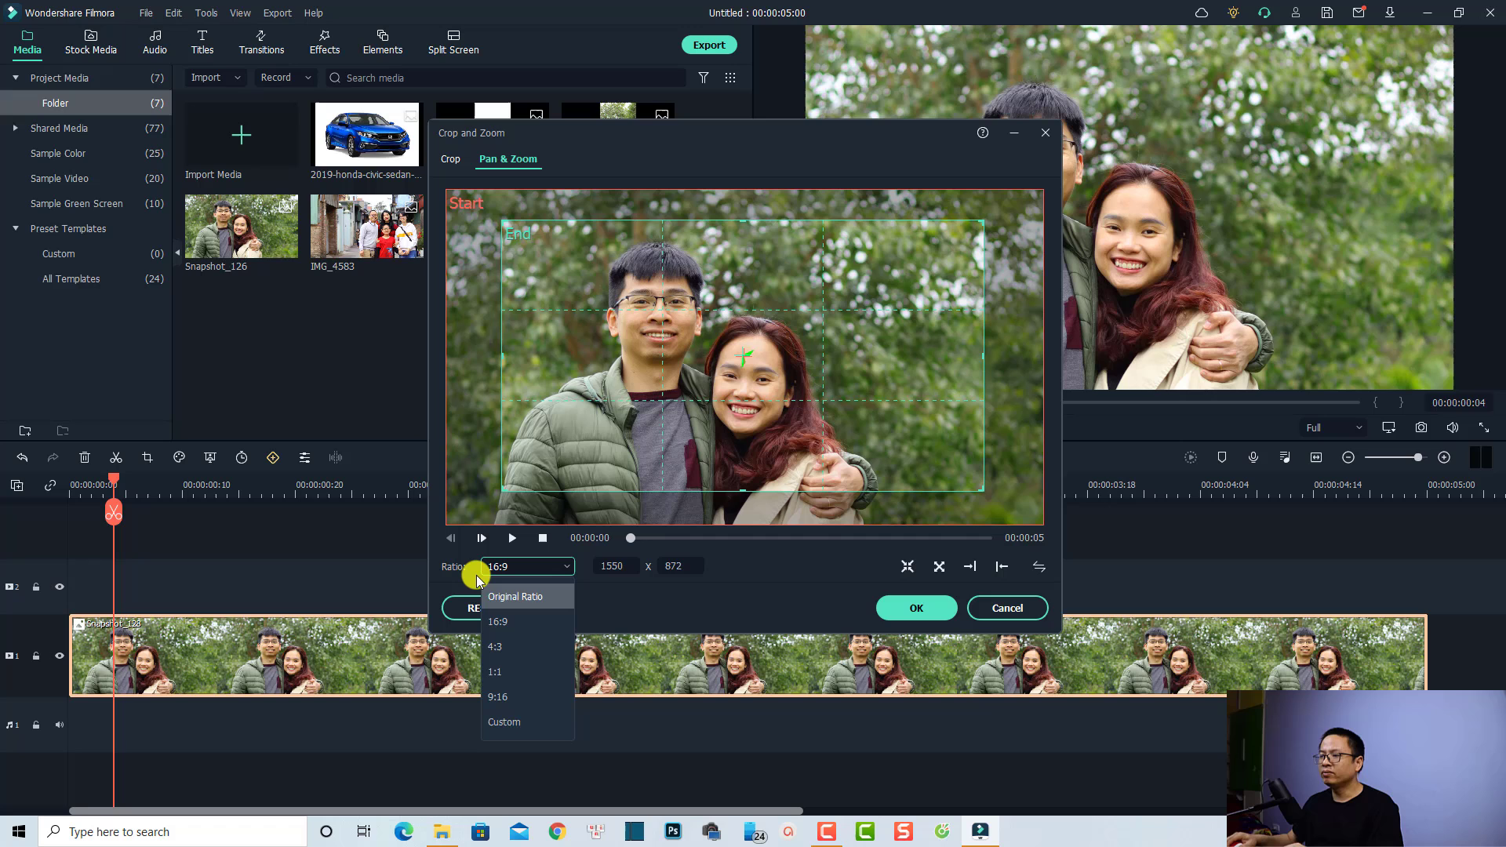
click(498, 621)
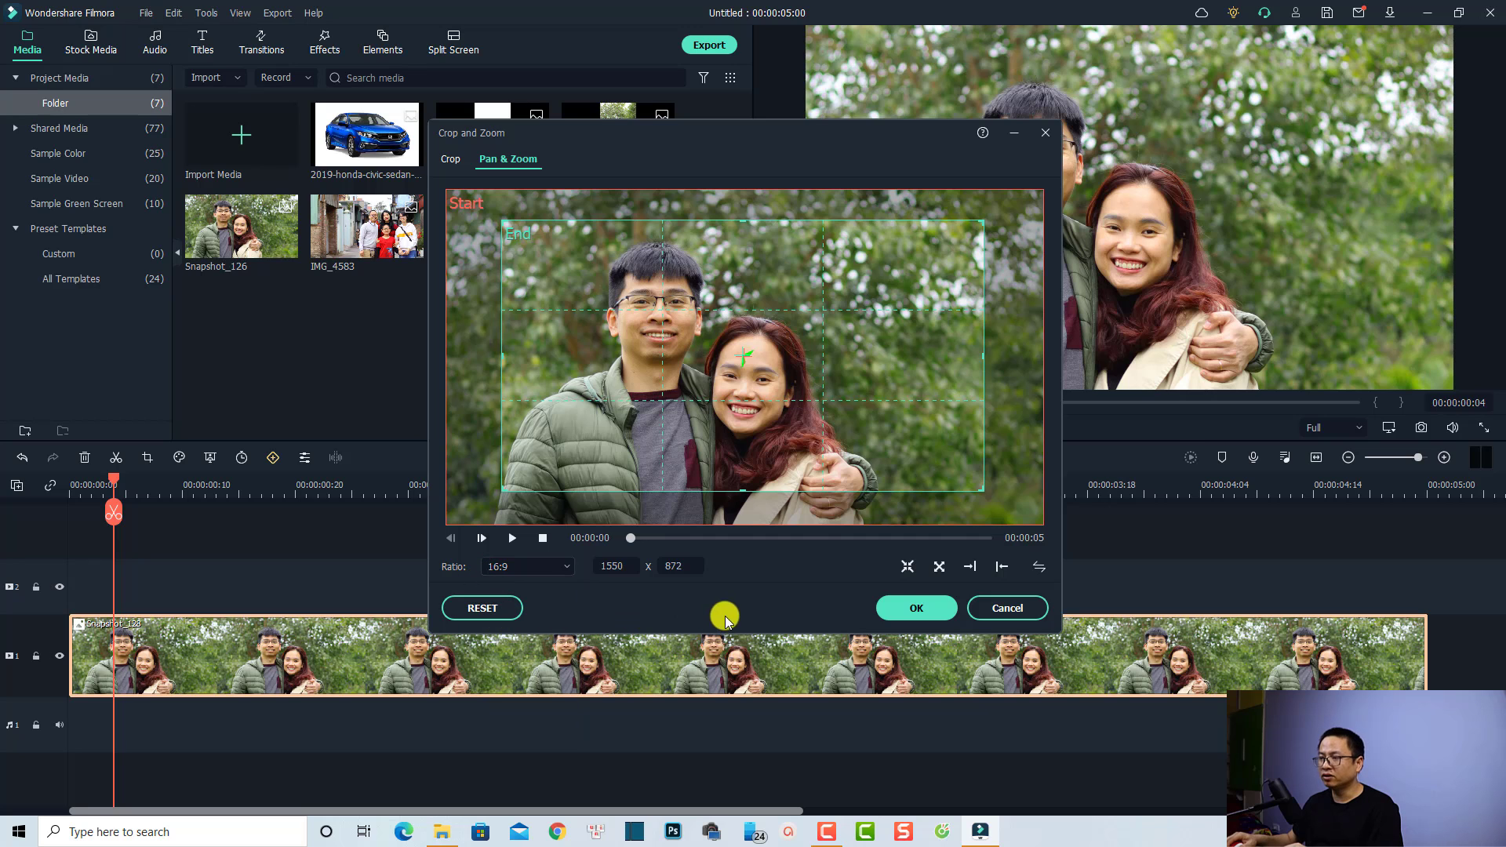
click(511, 538)
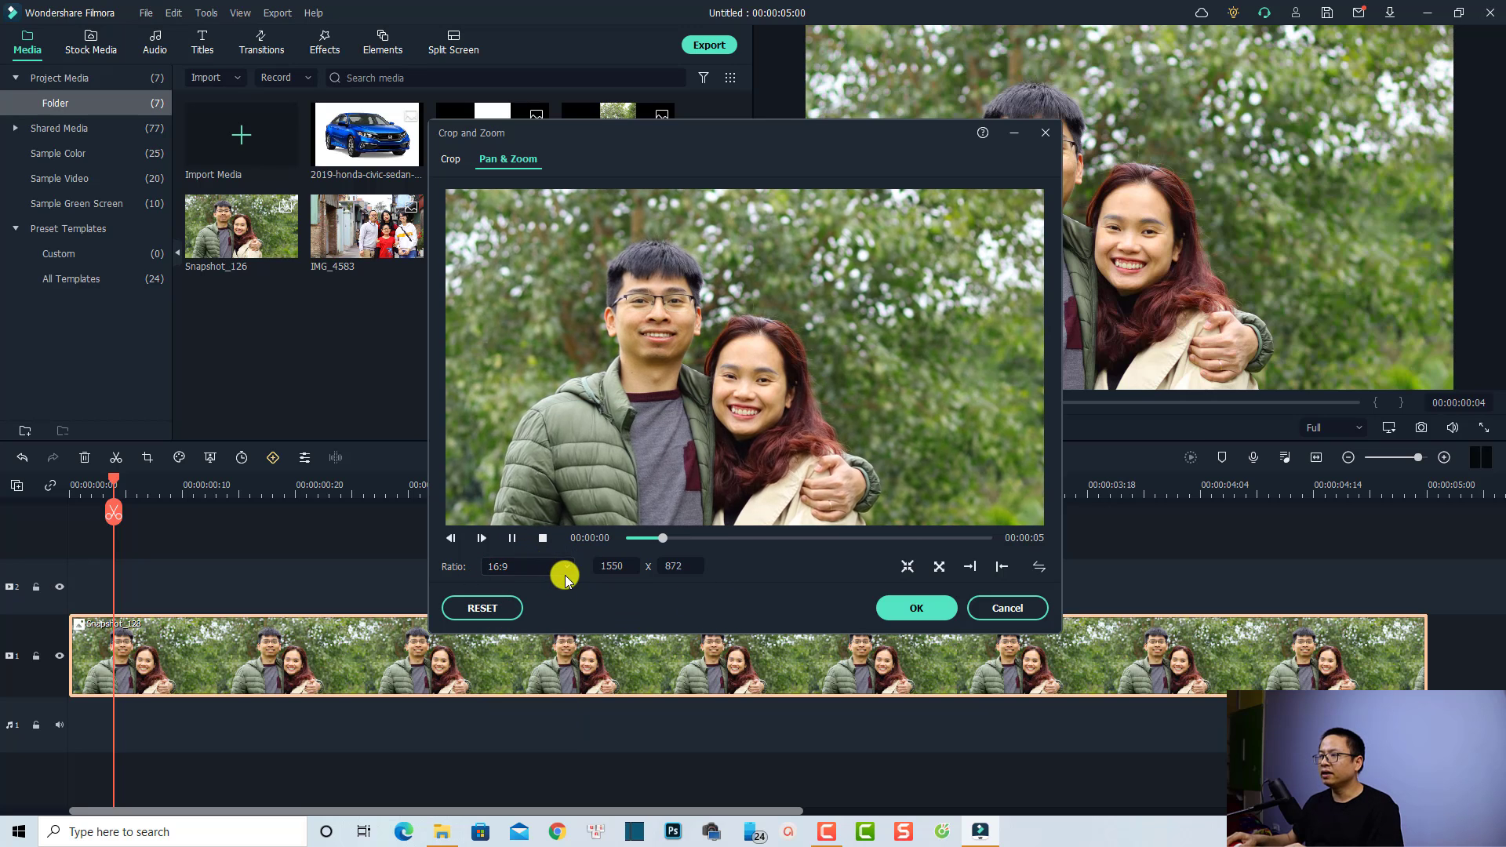
click(902, 609)
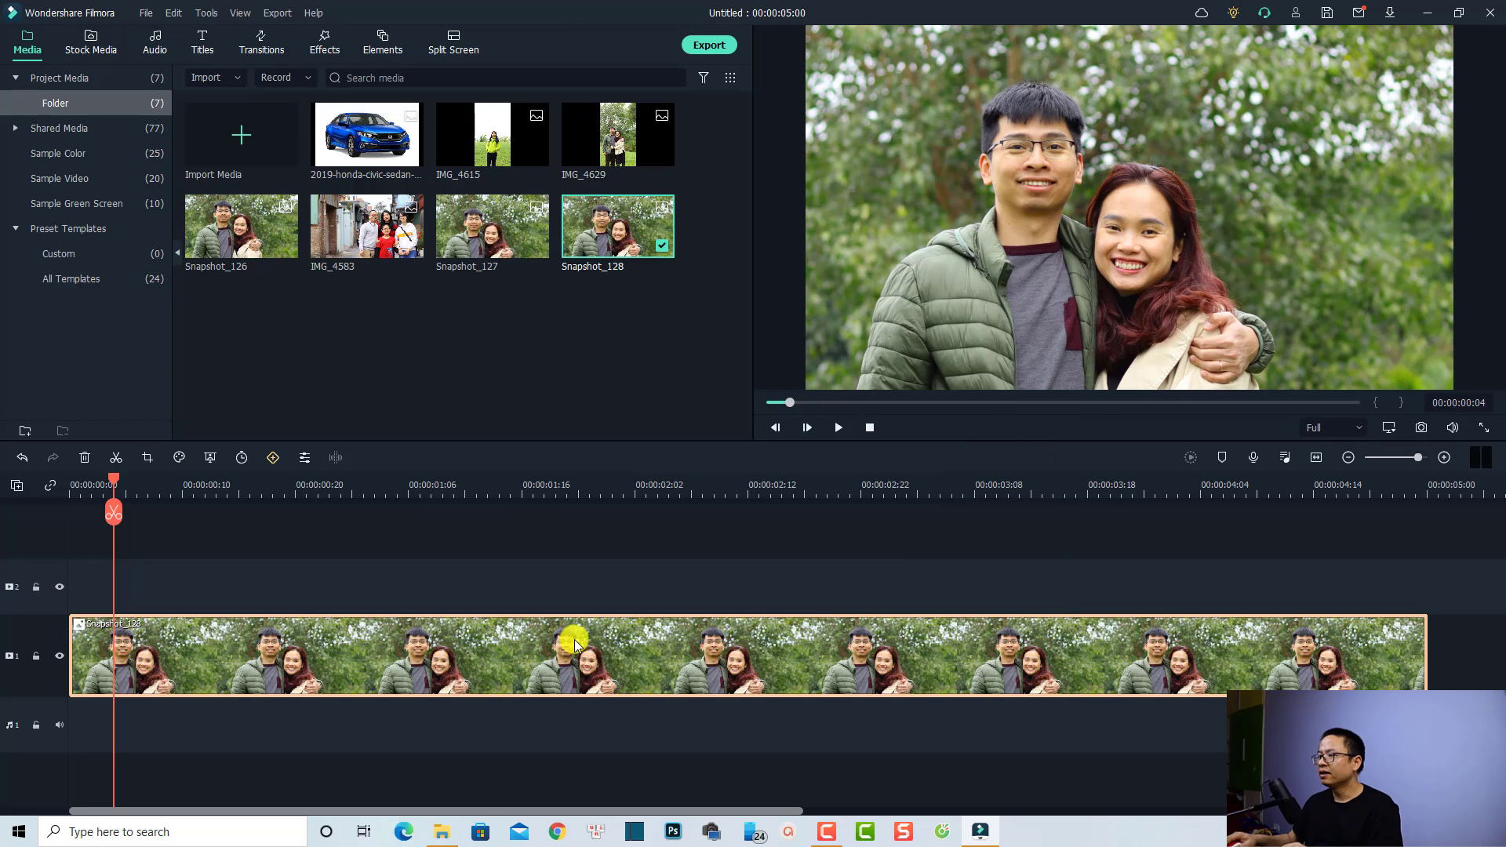
click(74, 487)
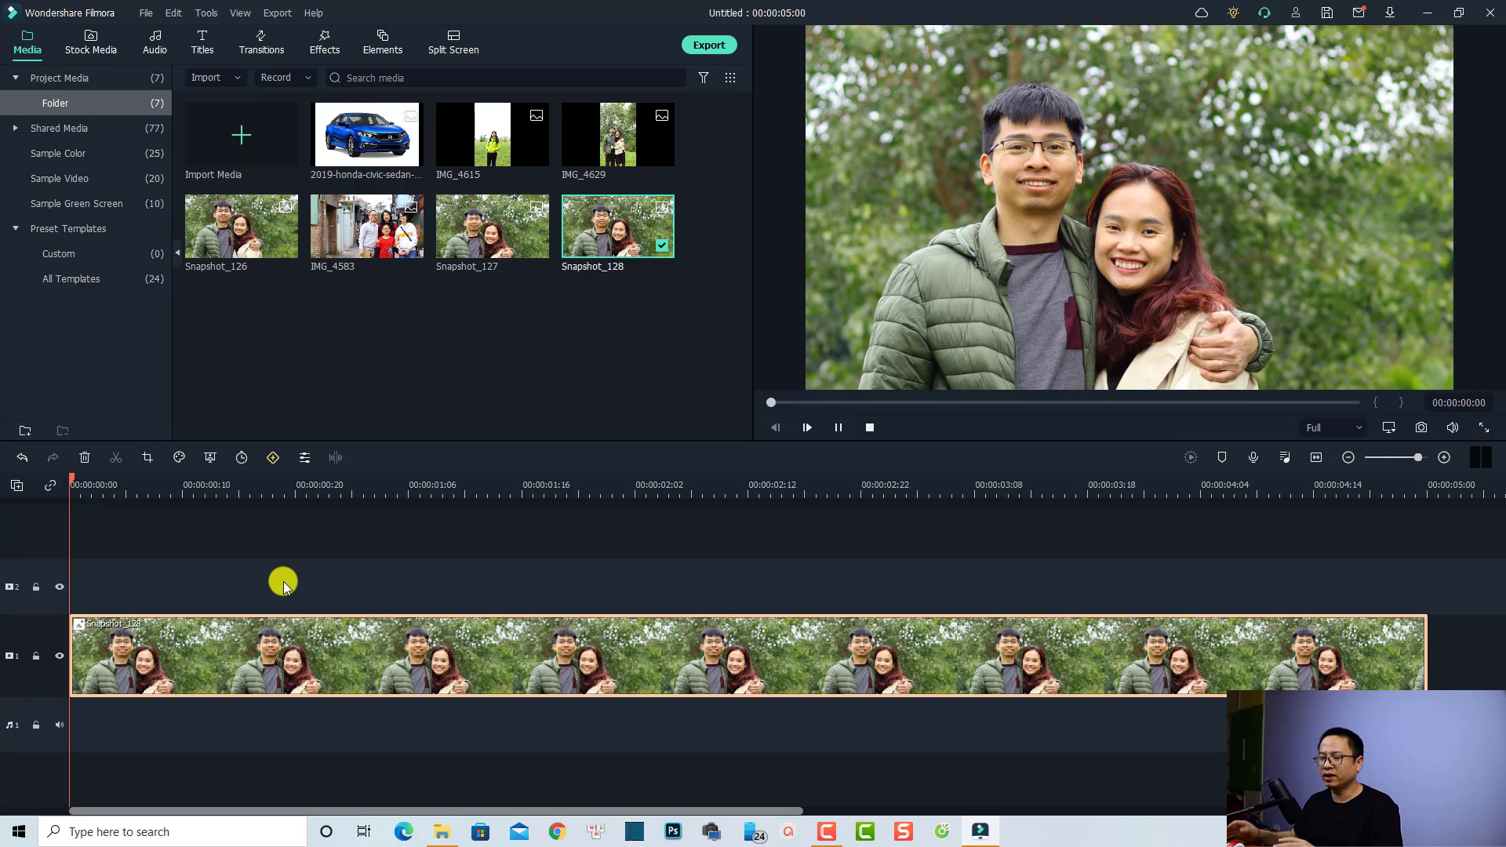
key(space)
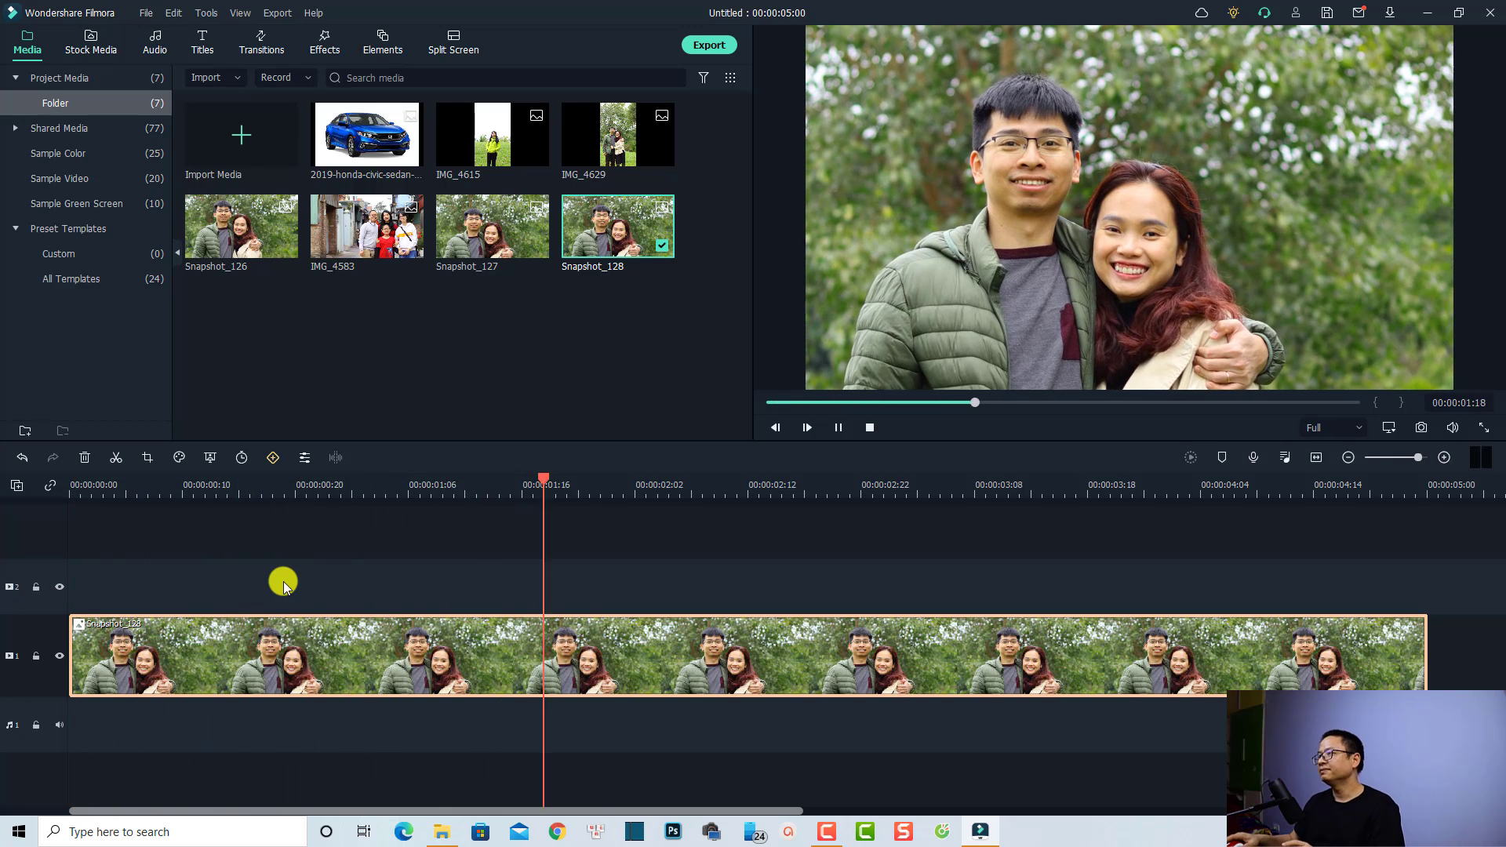
key(space)
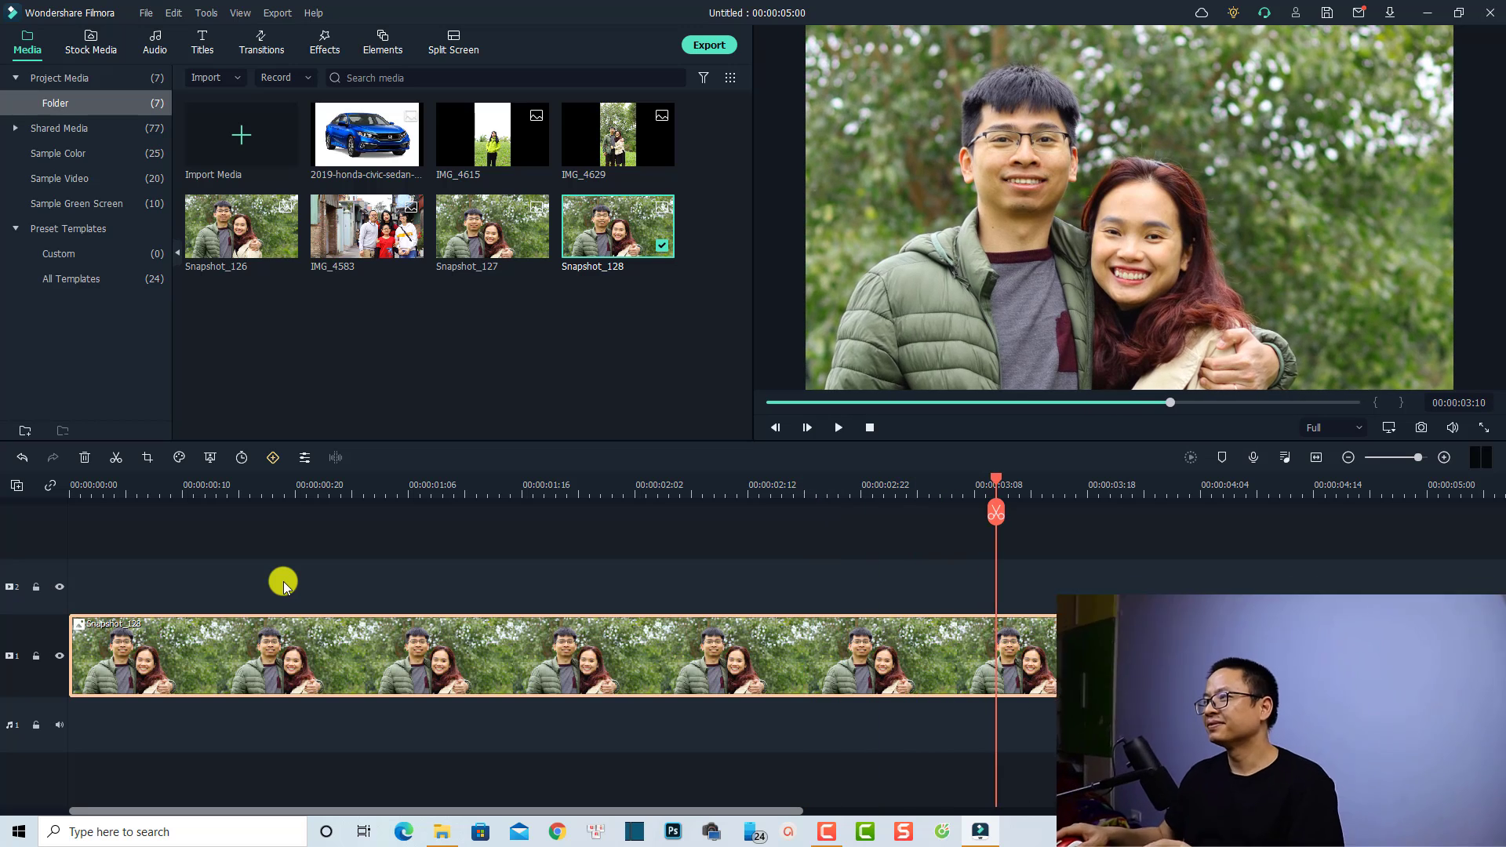